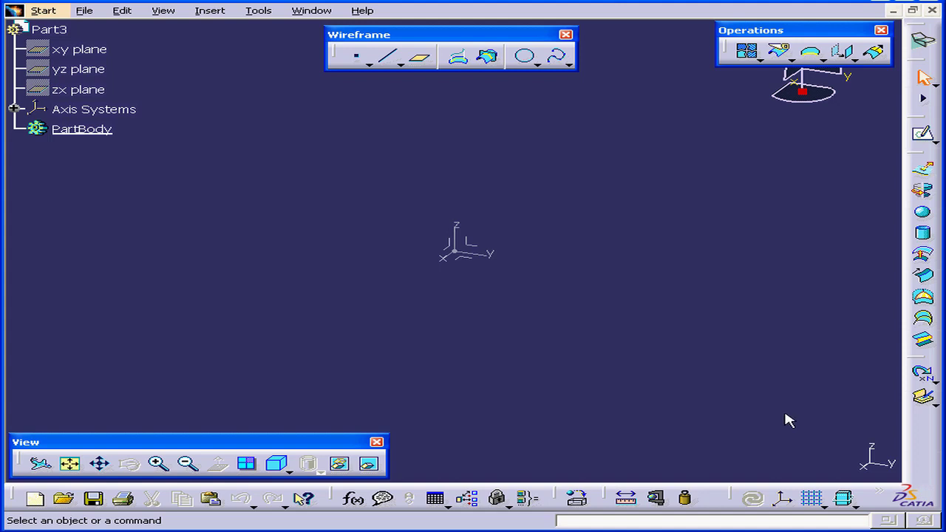
Insert a new geometrical set named 01 into Part3 from the Insert menu
left_click(211, 13)
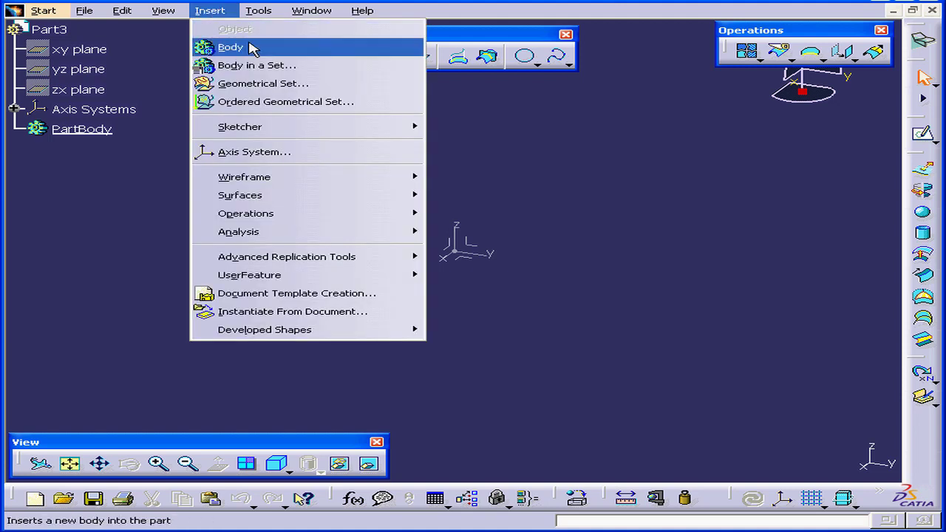
left_click(274, 87)
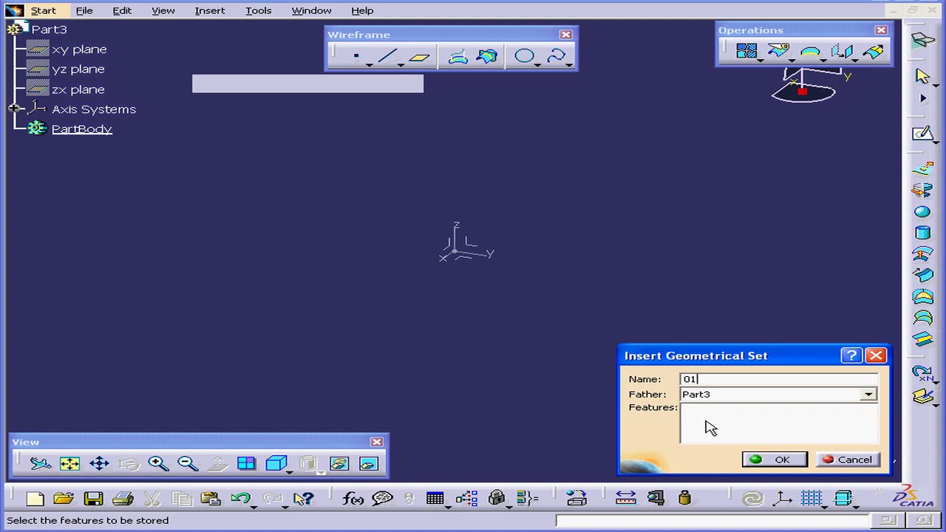
left_click(786, 461)
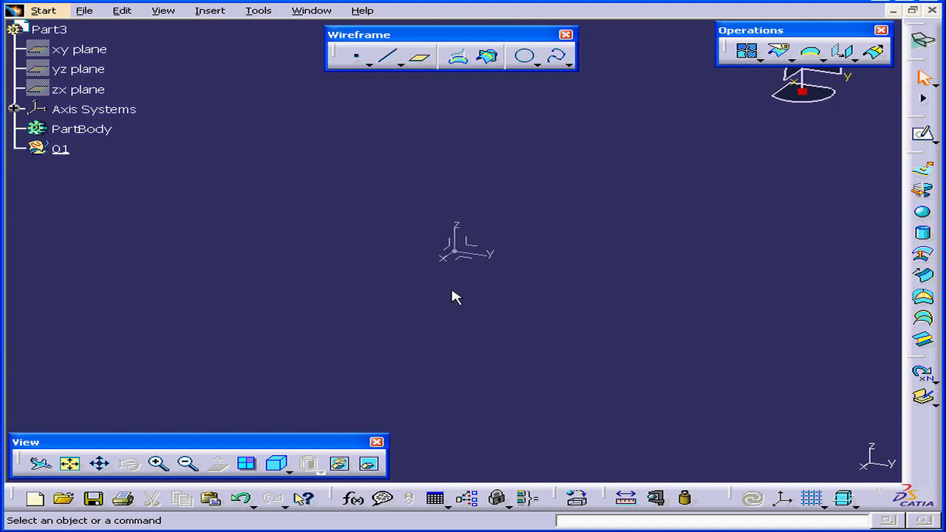
Create Point.1 of Coordinates type at X 0mm, Y 0mm, Z 0mm
left_click(360, 56)
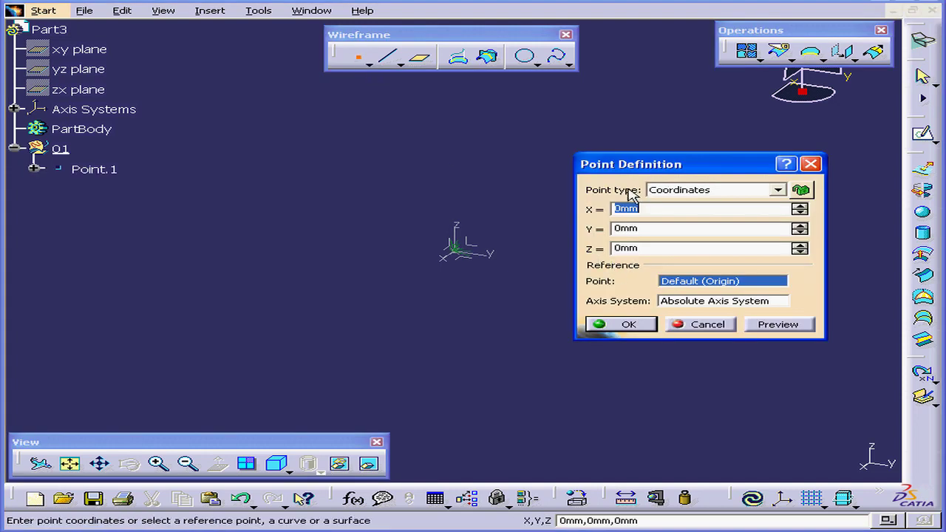
left_click(781, 190)
left_click(744, 203)
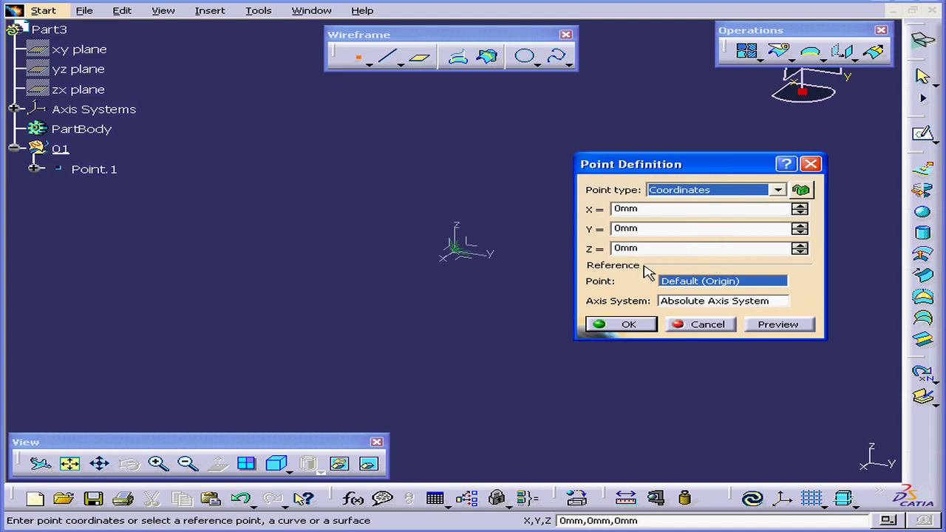
left_click(639, 328)
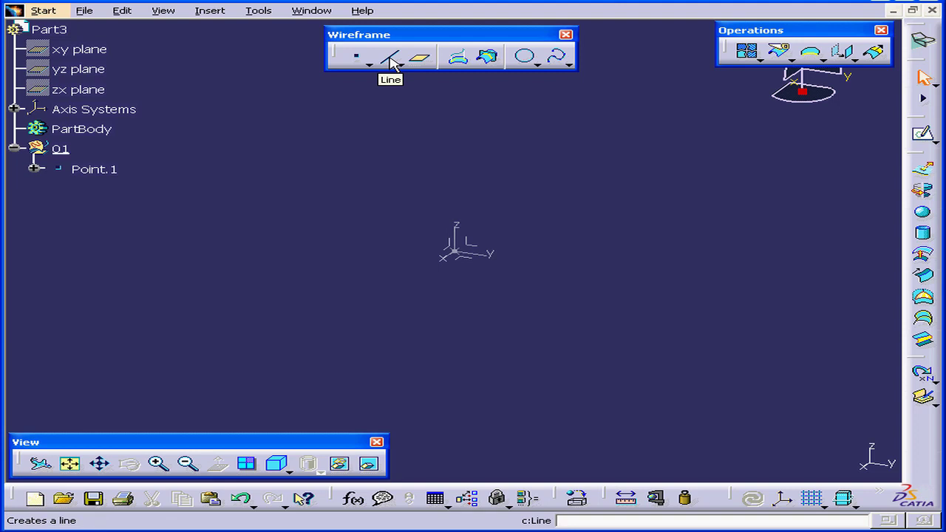
Start a Point-Direction line through Point.1 directed along the Z axis
left_click(391, 59)
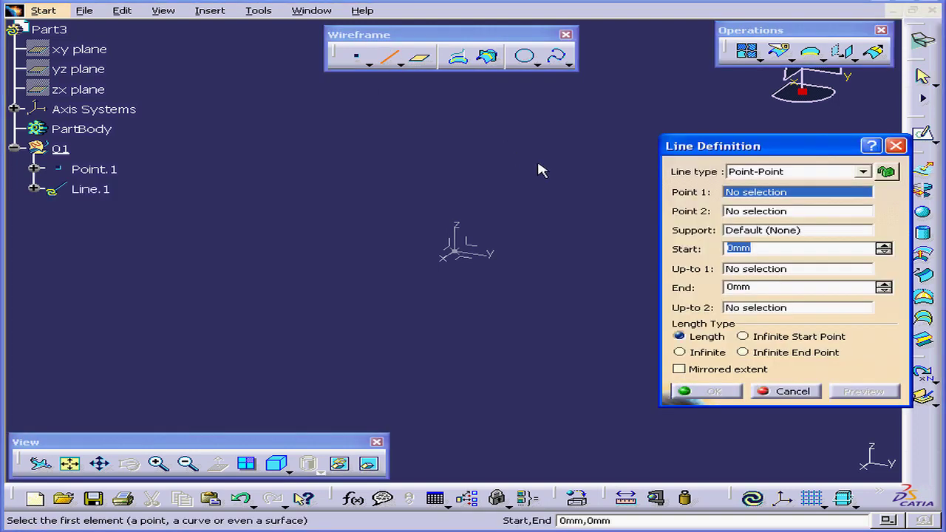
left_click(863, 172)
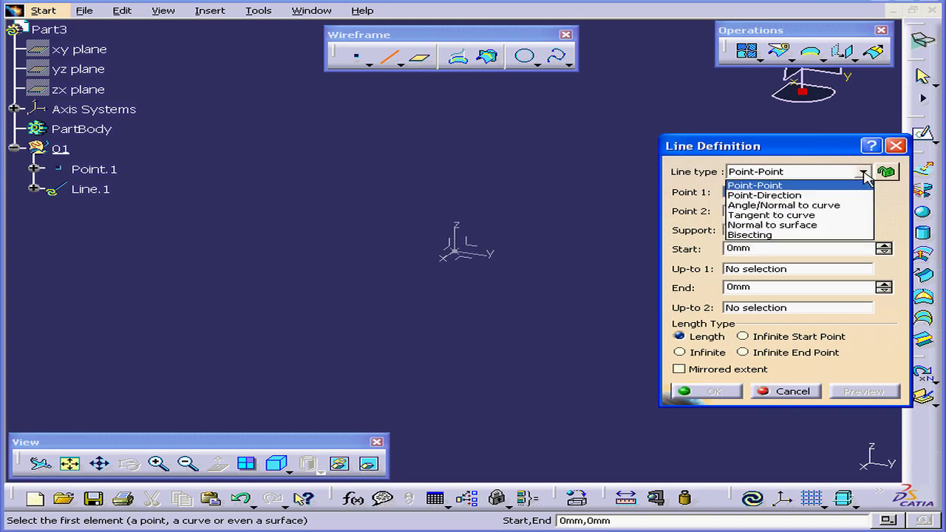
left_click(814, 196)
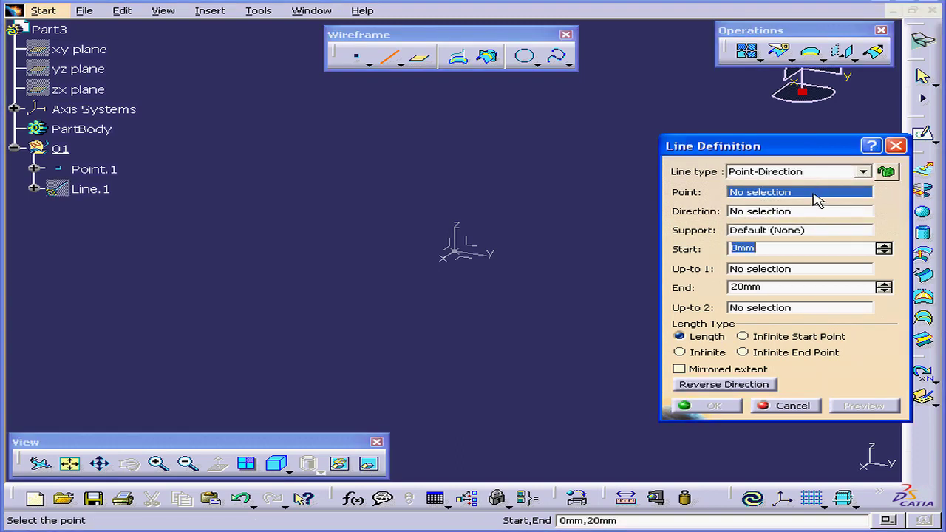
left_click(112, 172)
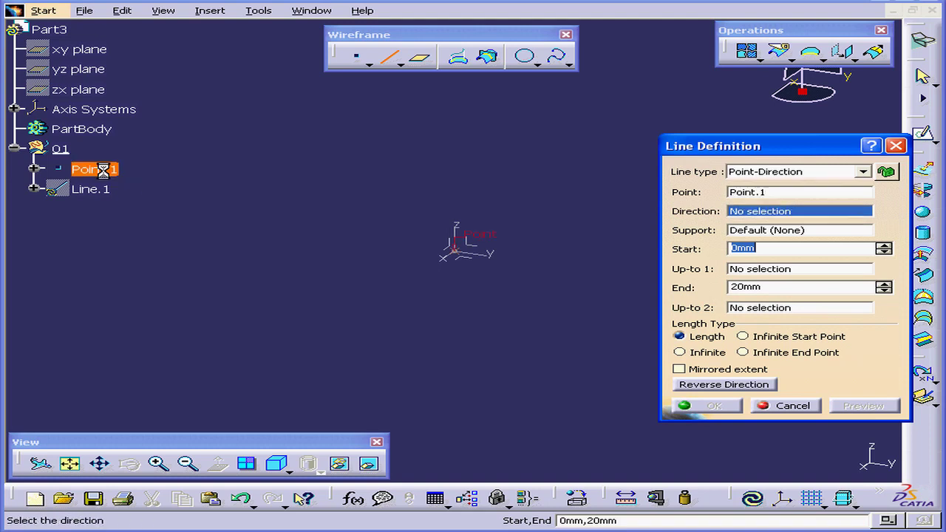
left_click(465, 237)
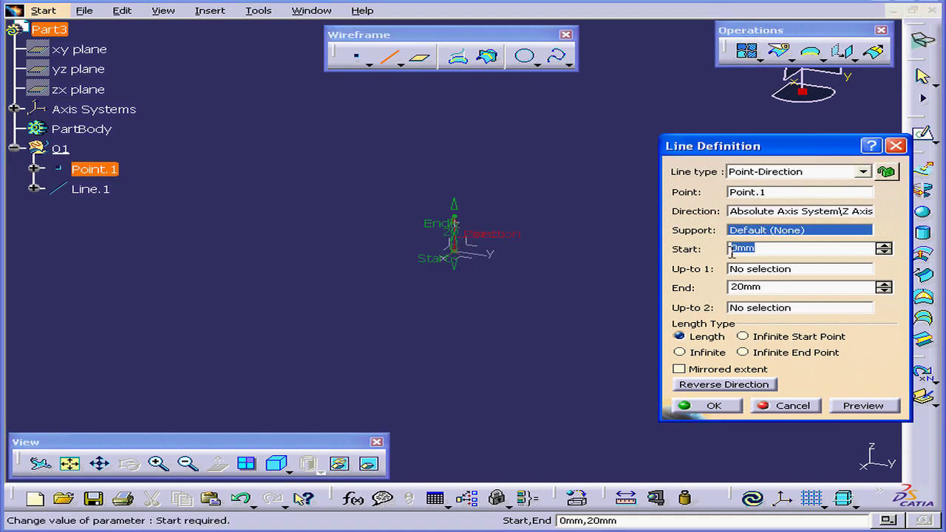
Set the line's Start to -29mm and End to 100mm, and create Line.1
left_click(767, 287)
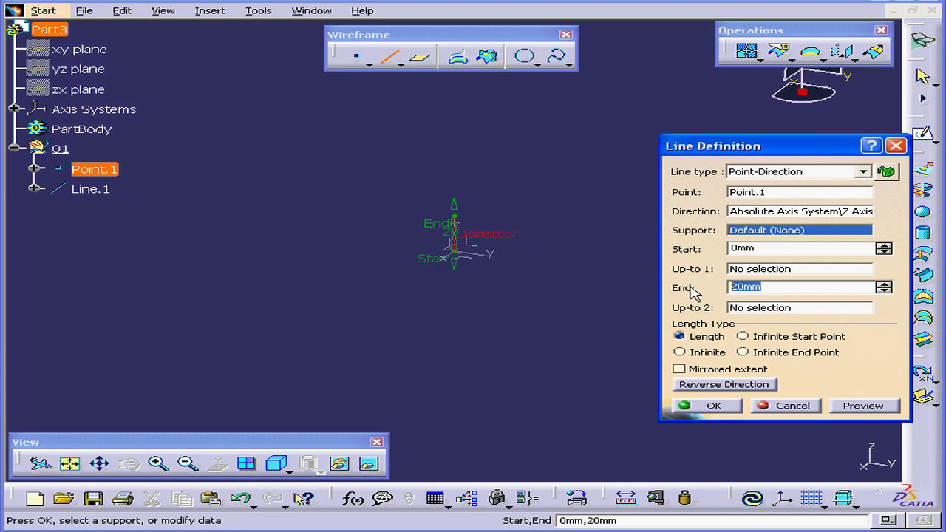
type("100")
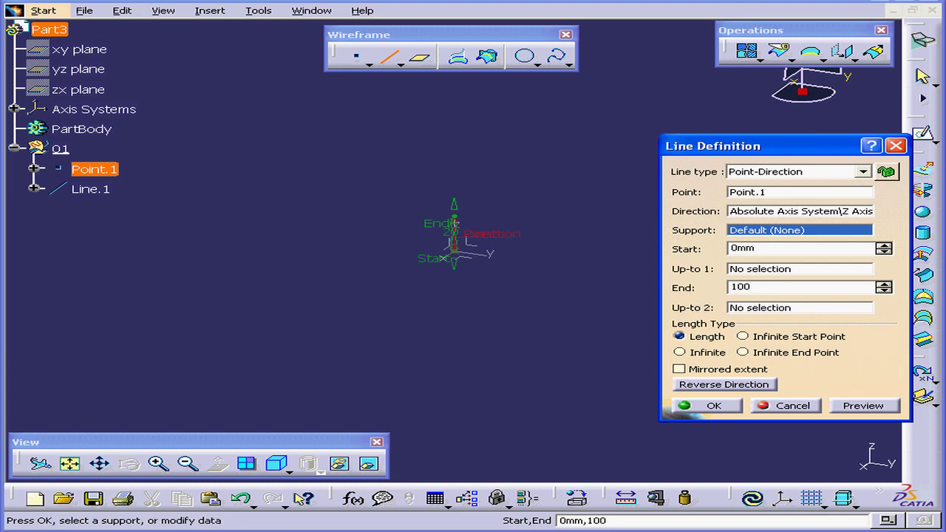
key("Return")
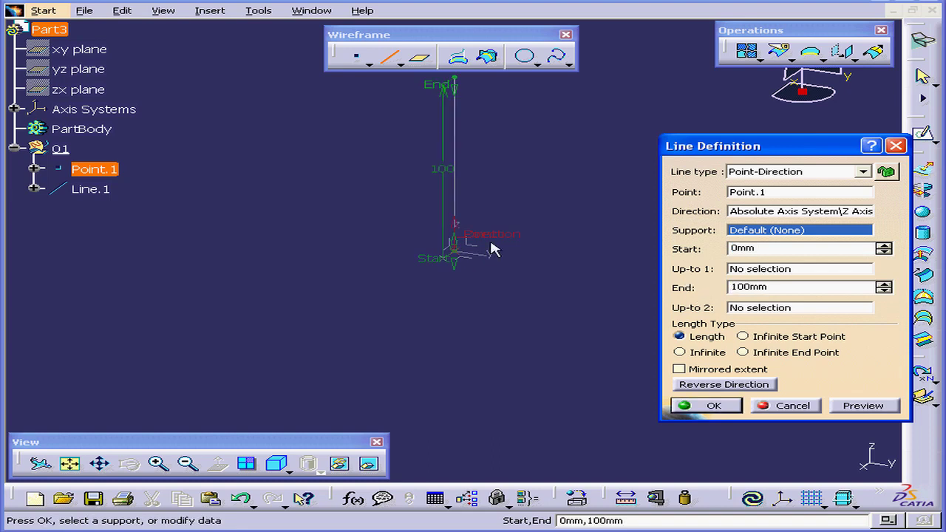
left_click_drag(454, 264, 451, 309)
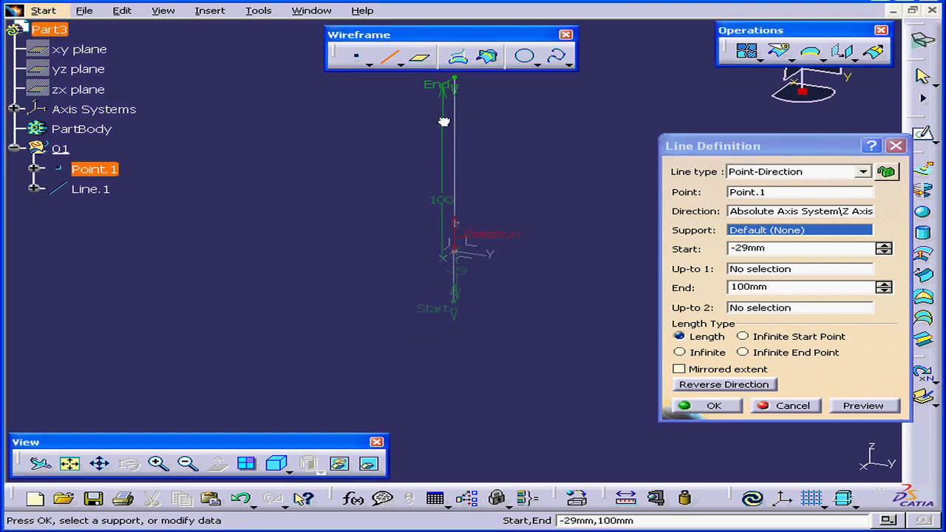
left_click_drag(457, 54, 620, 52)
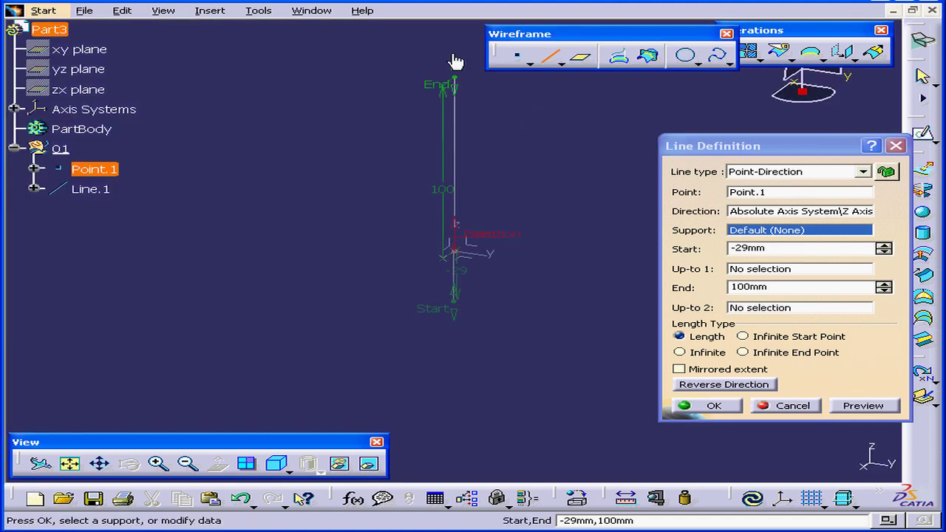
mouse_move(454, 77)
left_mouse_down()
mouse_move(453, 68)
mouse_move(452, 126)
mouse_move(457, 77)
left_mouse_up()
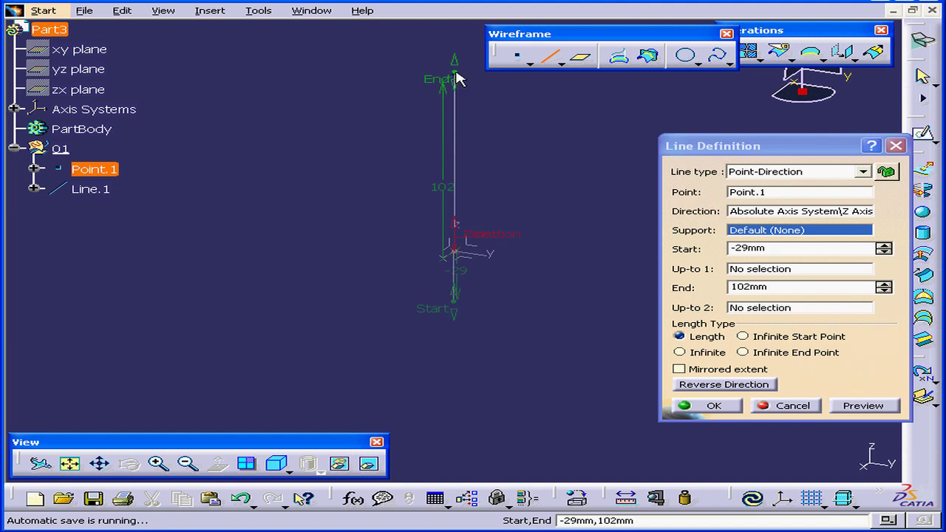
left_click(769, 287)
type("1")
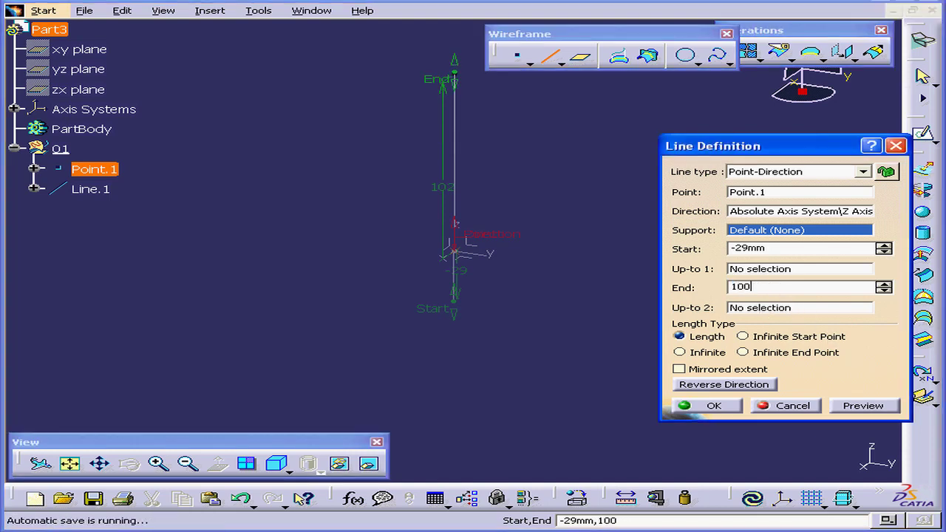
type("00")
left_click(716, 407)
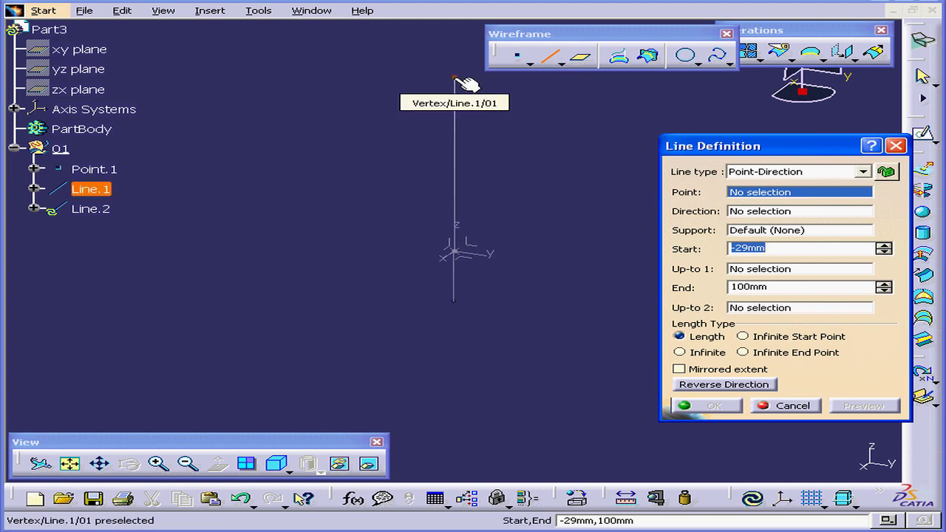
Create Line.2 from Line.1's top vertex along the X axis, then cancel further lines
left_click(455, 76)
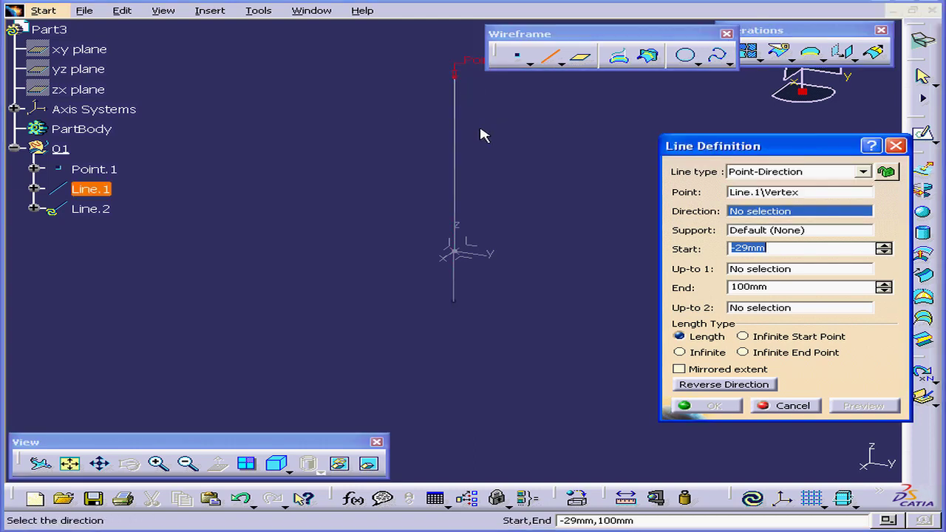
left_click(447, 256)
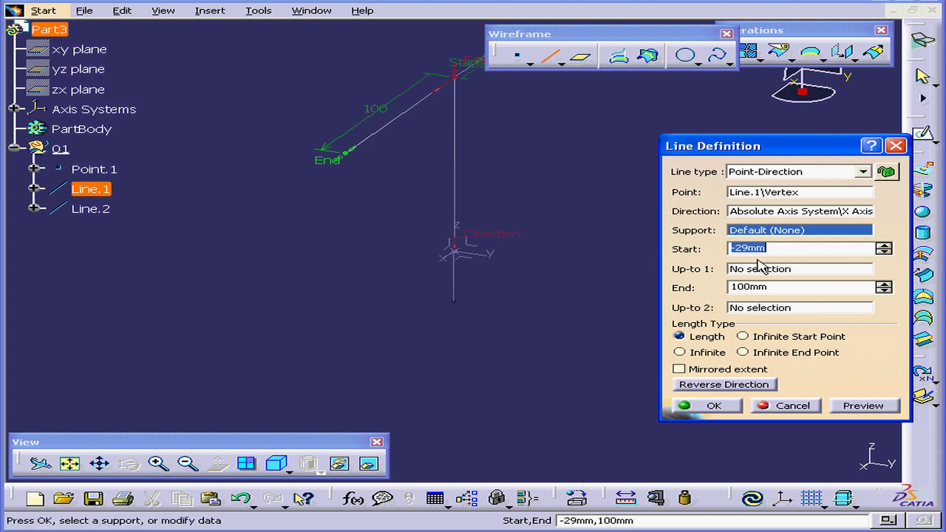
left_click(721, 406)
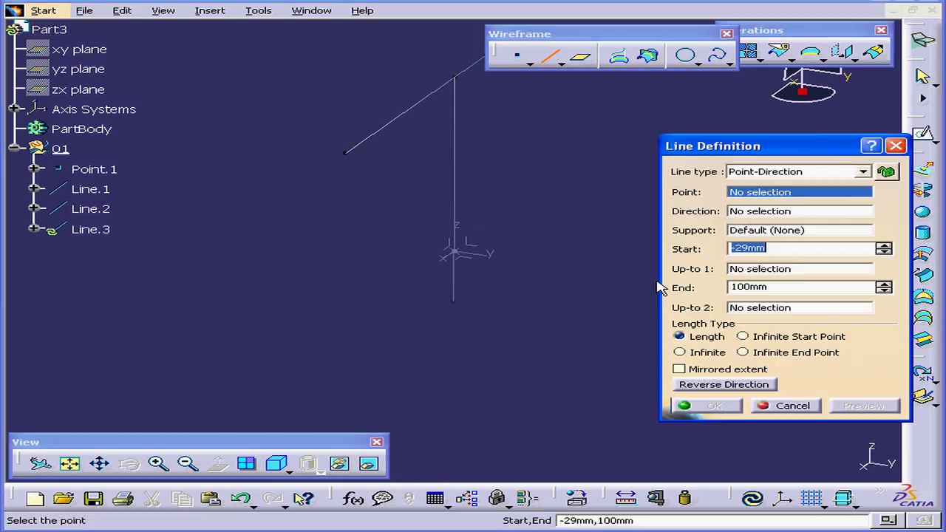
left_click(792, 406)
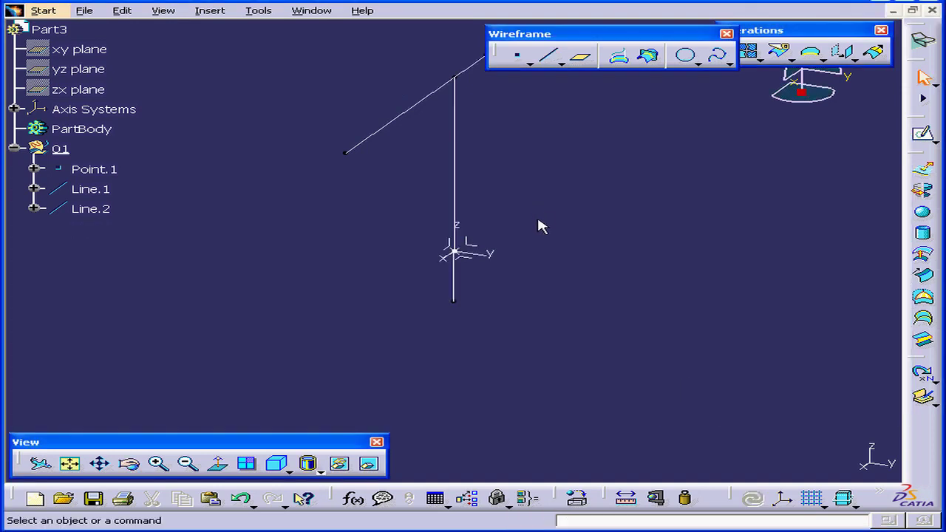
Create Point.2 by coordinates at X 80mm, Y 0mm, Z 0mm
left_click(521, 59)
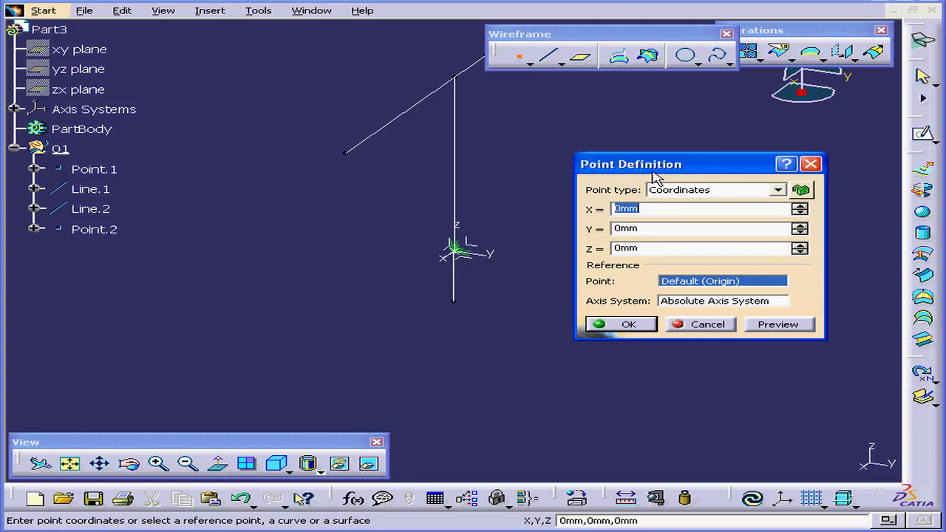
left_click(778, 190)
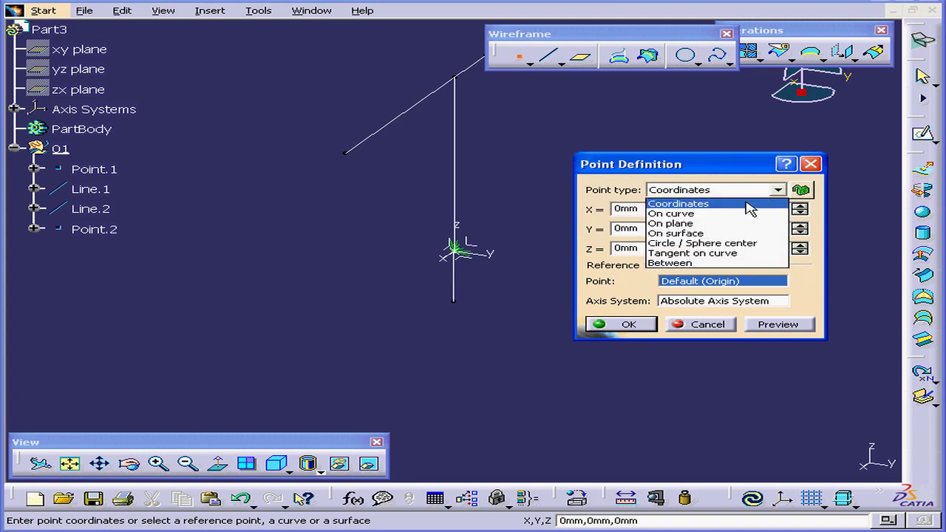
left_click(765, 203)
left_click(648, 209)
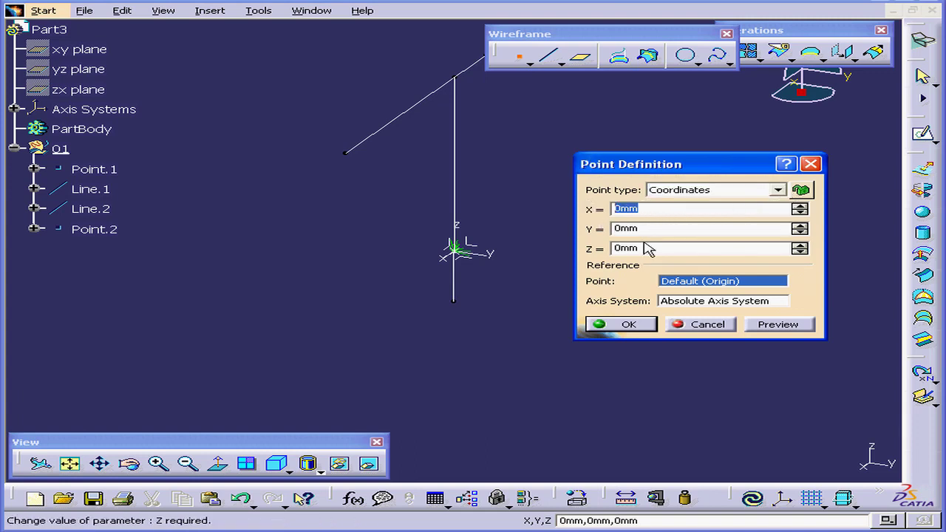
type("80")
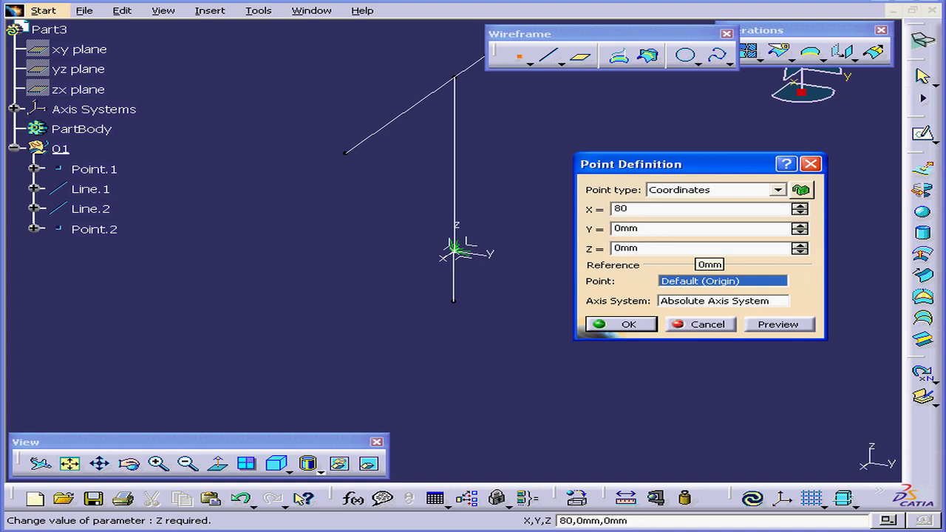
key("Tab")
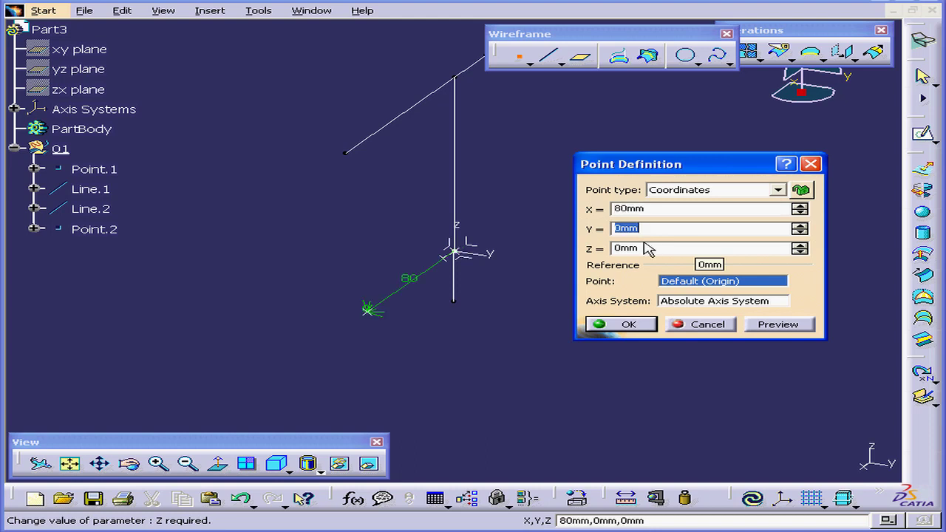
left_click(628, 324)
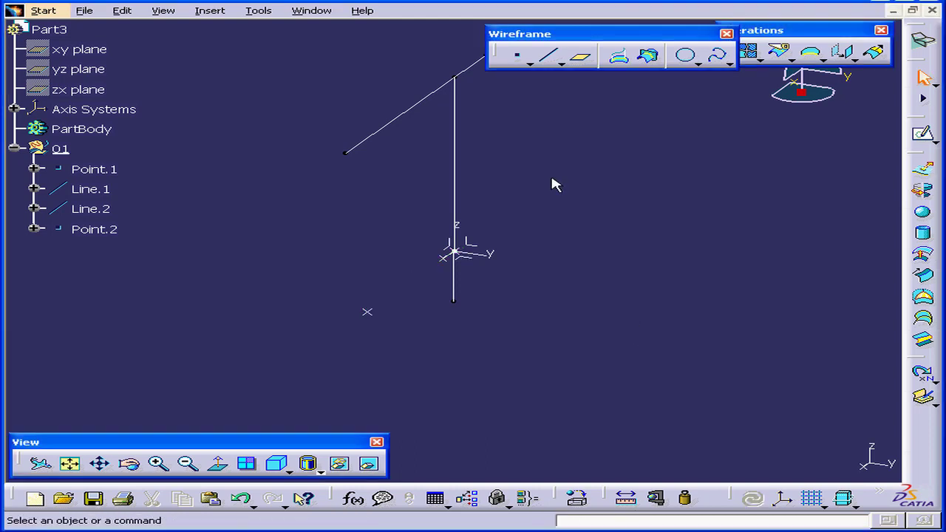
Set up a Point-Point line from Line.2's end vertex to Point.2
left_click(551, 58)
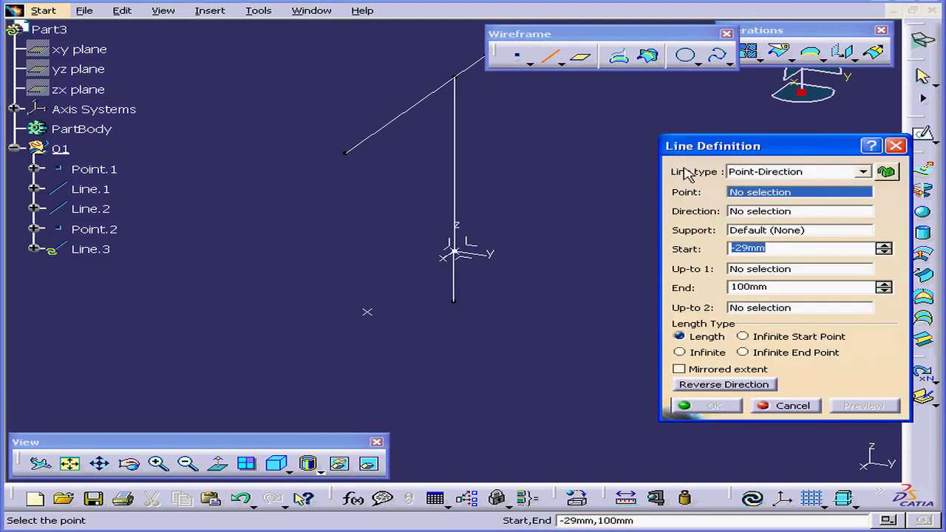
left_click(863, 171)
left_click(840, 185)
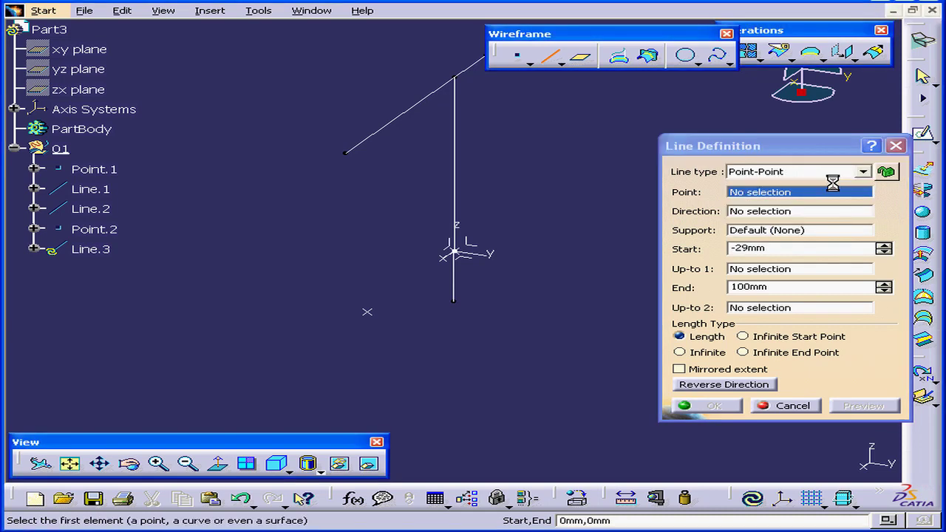
left_click(348, 151)
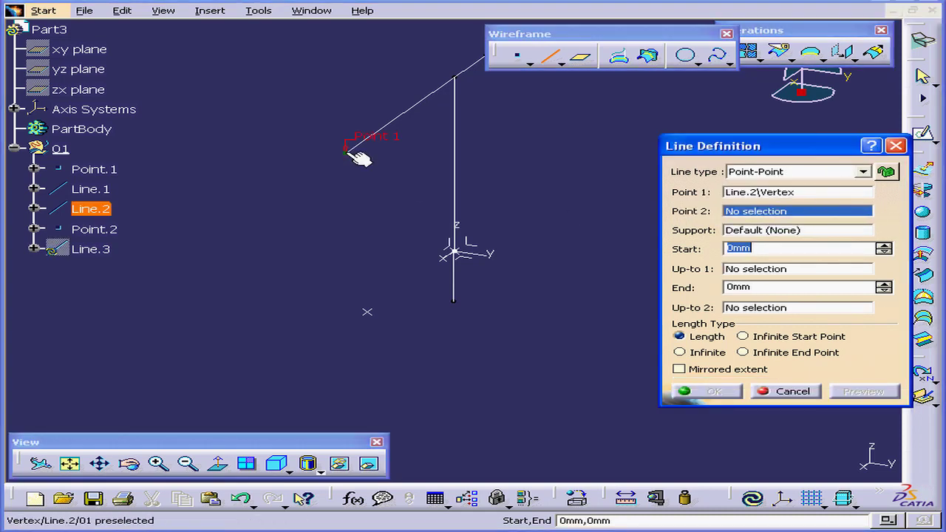
left_click(368, 313)
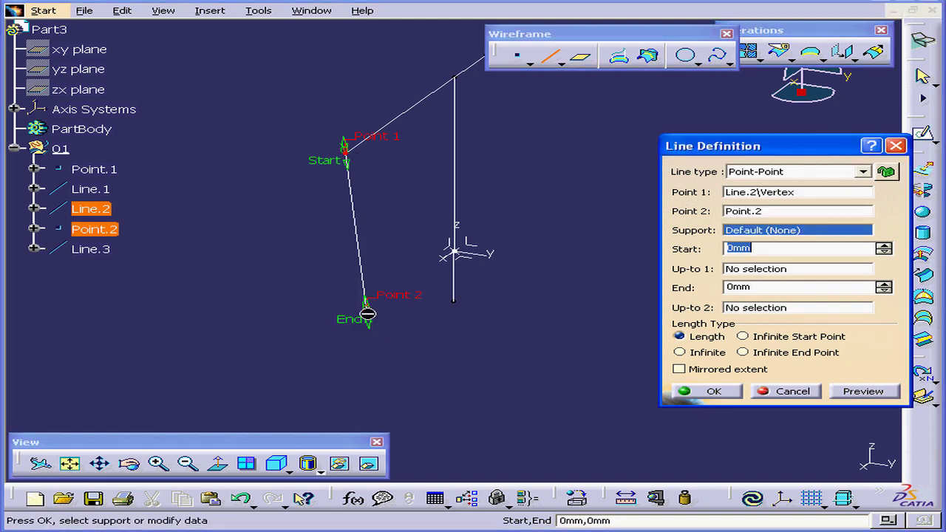
Confirm Line.3, then add Point-Point Line.4 from Point.2 back to Point.1
left_click(731, 391)
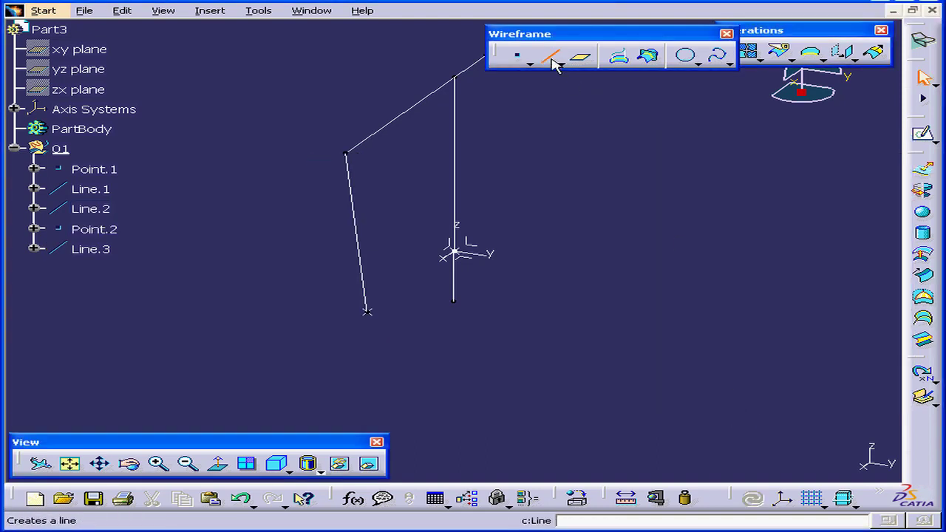
left_click(553, 59)
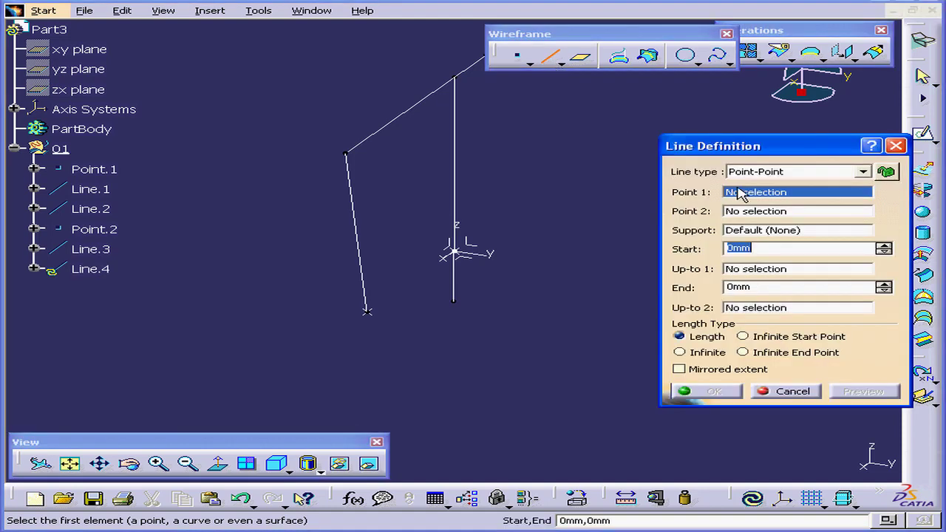
left_click(374, 314)
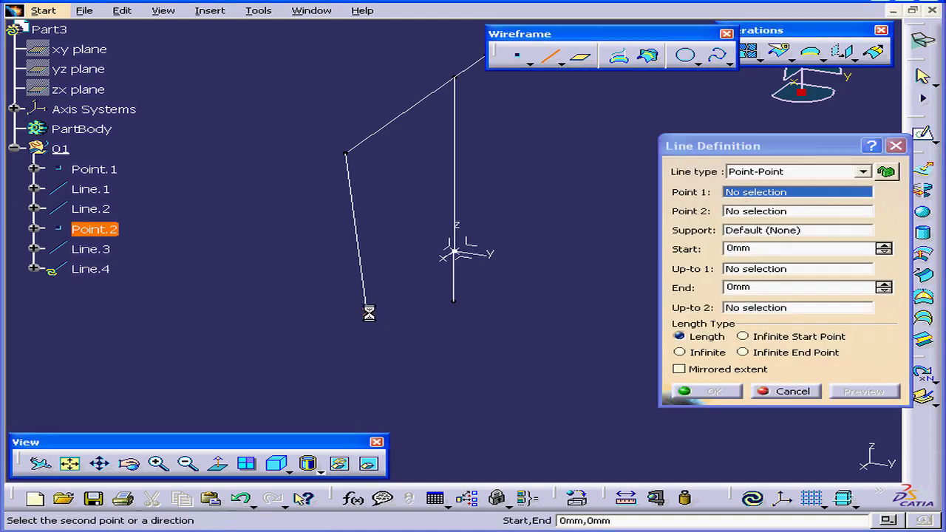
left_click(459, 252)
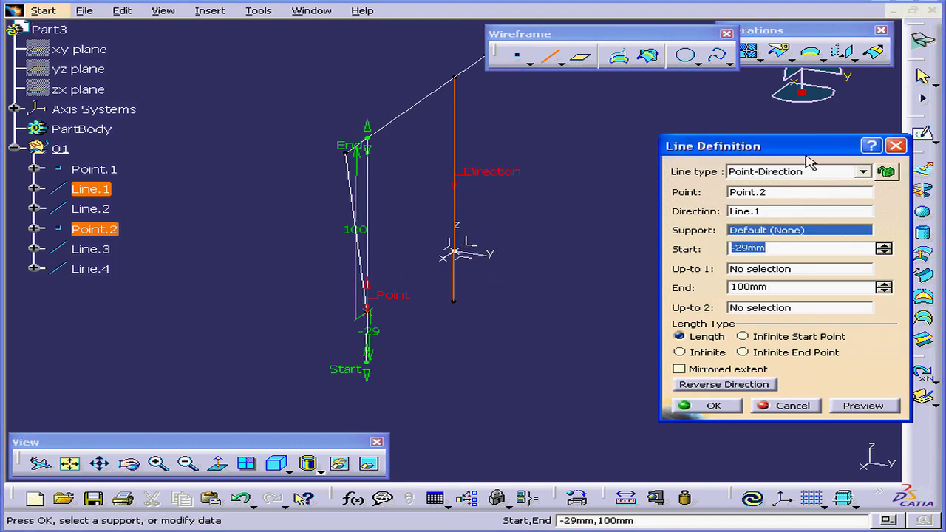
left_click(863, 172)
left_click(847, 185)
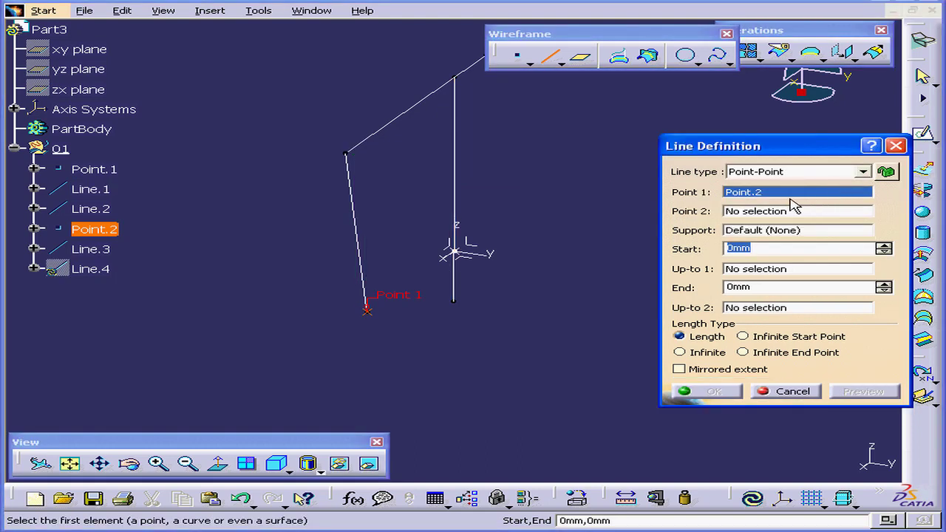
left_click(754, 213)
left_click(106, 171)
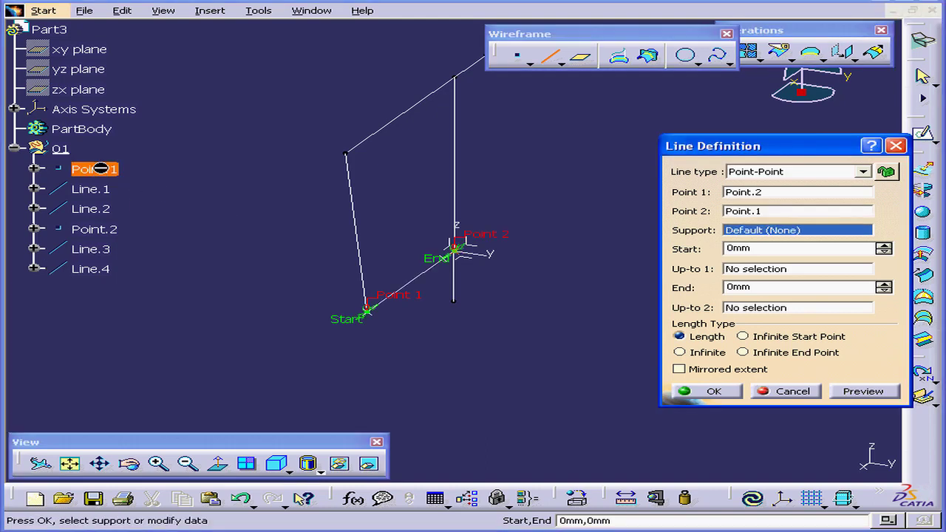
left_click(711, 391)
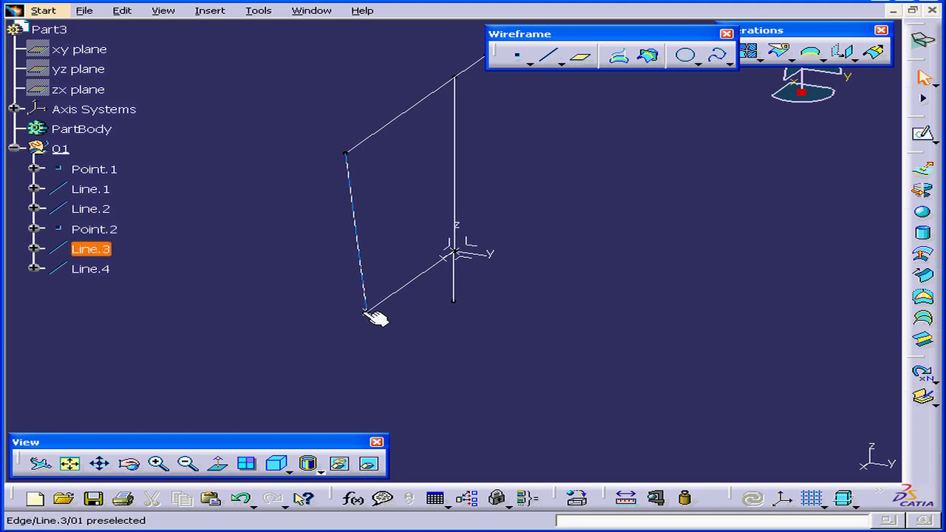
Redefine Point.2's coordinates to X 60mm and Y 20mm
double_click(94, 229)
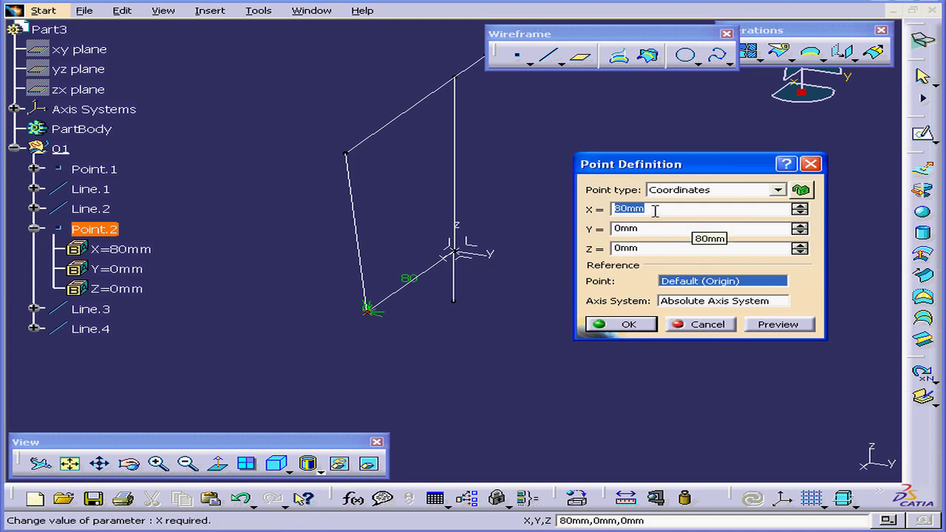
type("6")
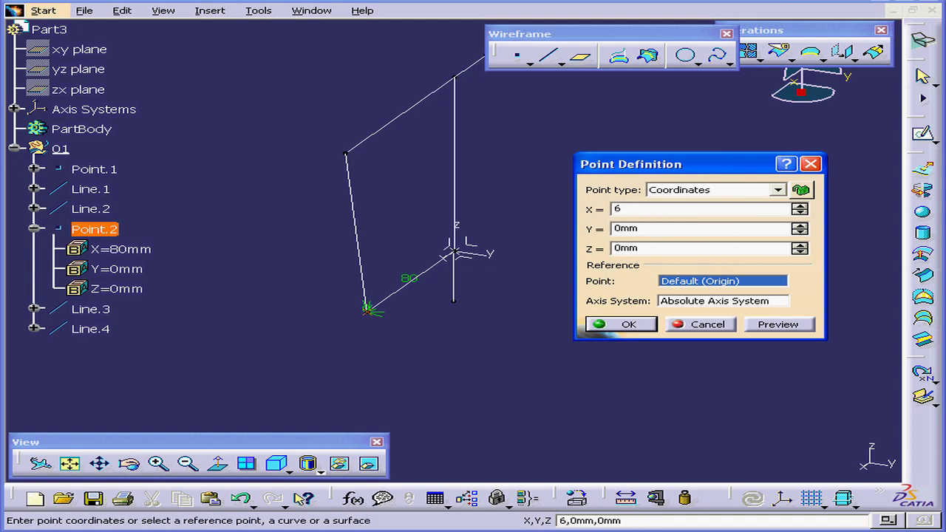
type("0")
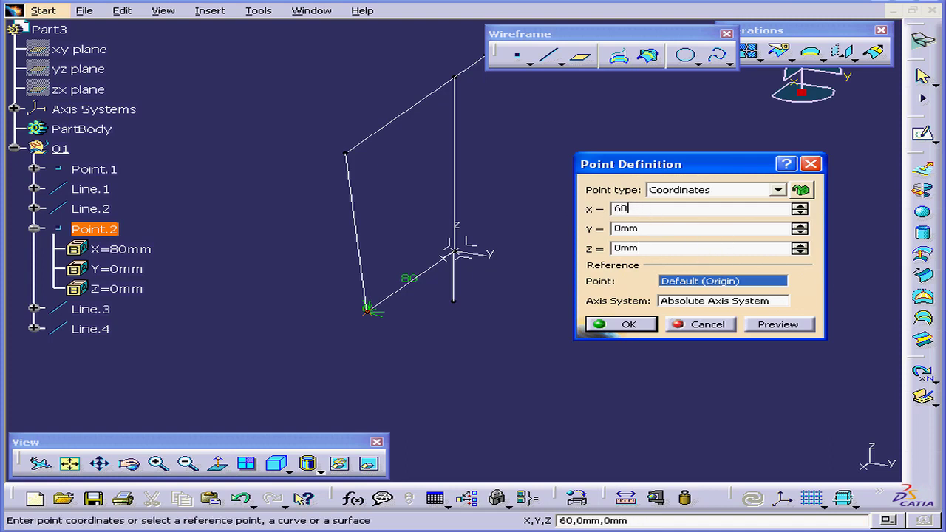
double_click(627, 228)
type("20")
key("Tab")
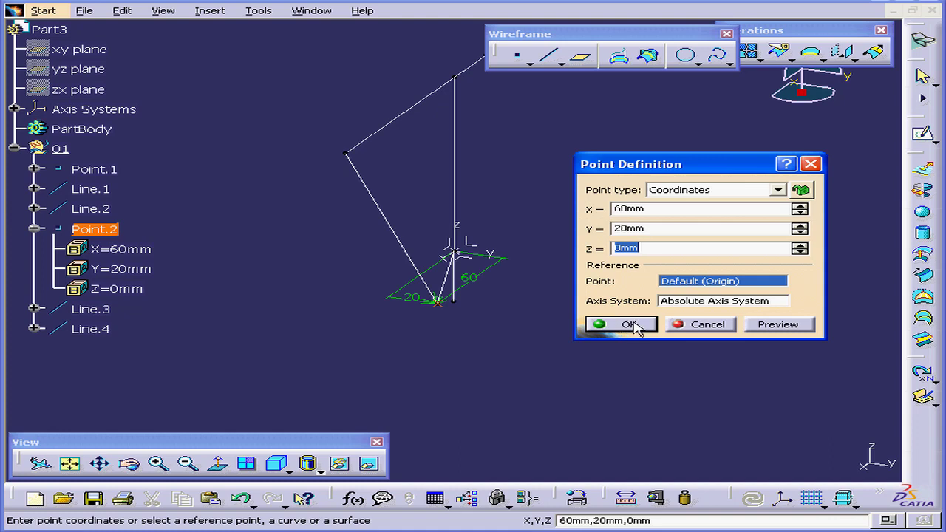
left_click(627, 325)
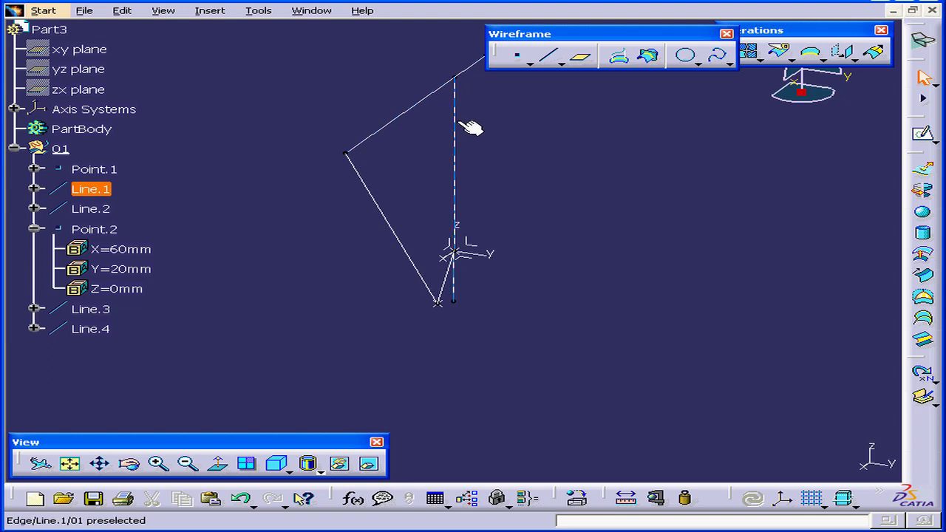
Change Line.1's End length from 100mm to 80mm, keeping its -29mm start
double_click(93, 190)
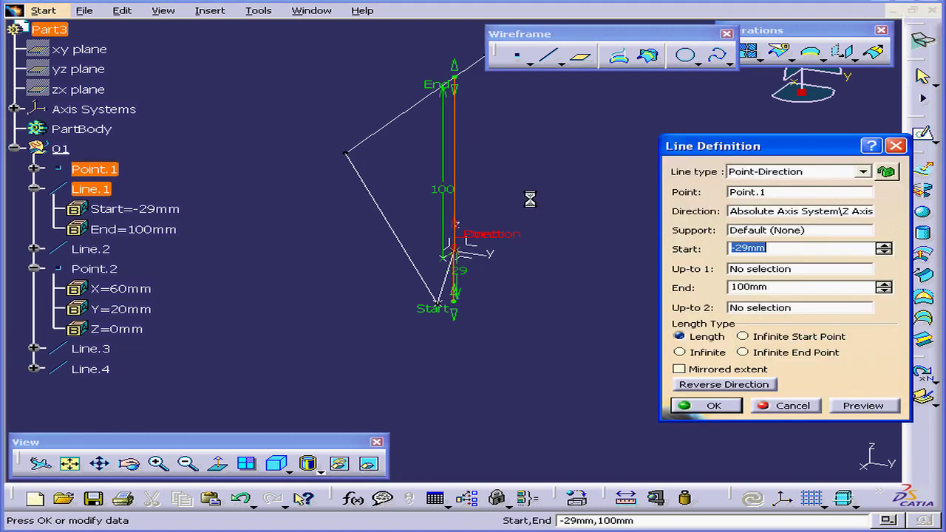
left_click(796, 287)
type("80")
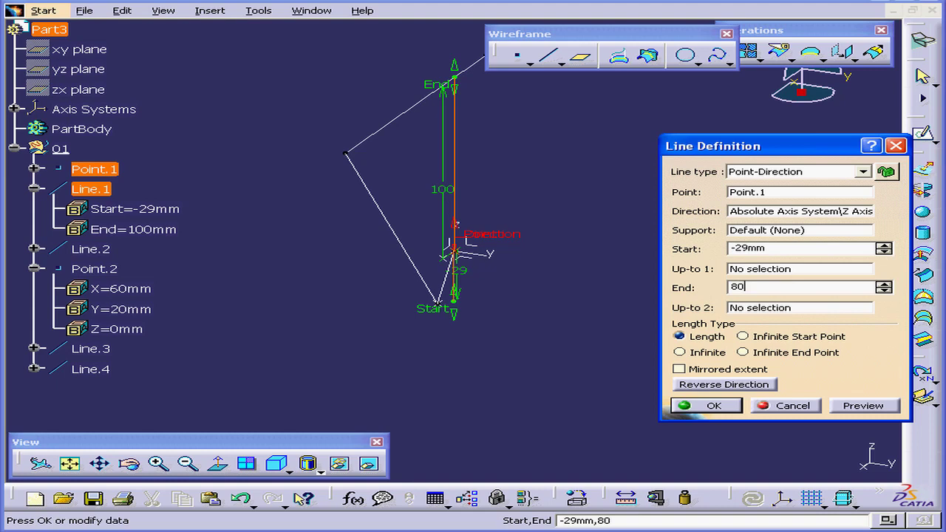
key("Return")
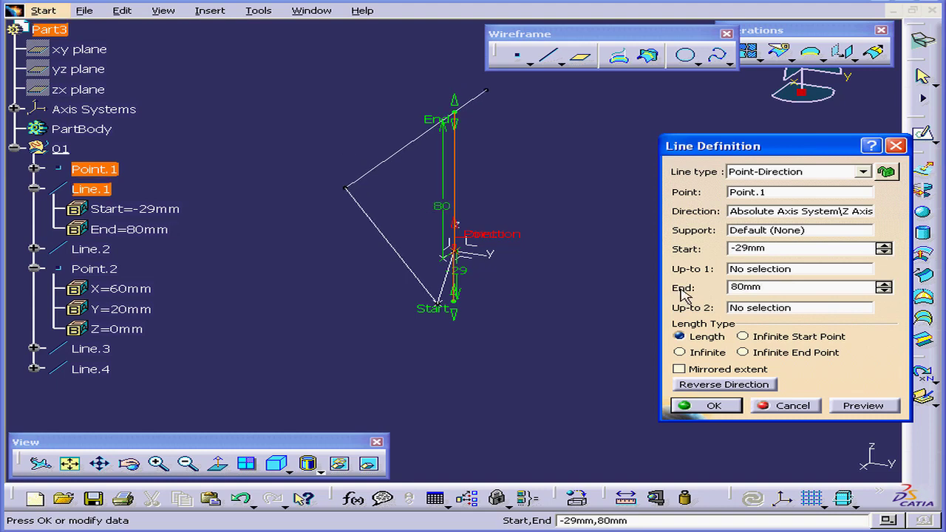
left_click(728, 408)
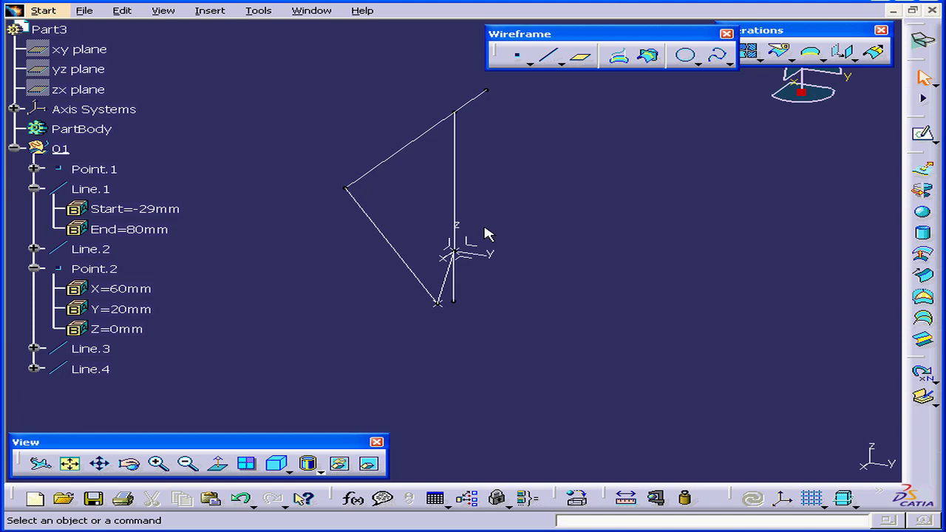
double_click(104, 190)
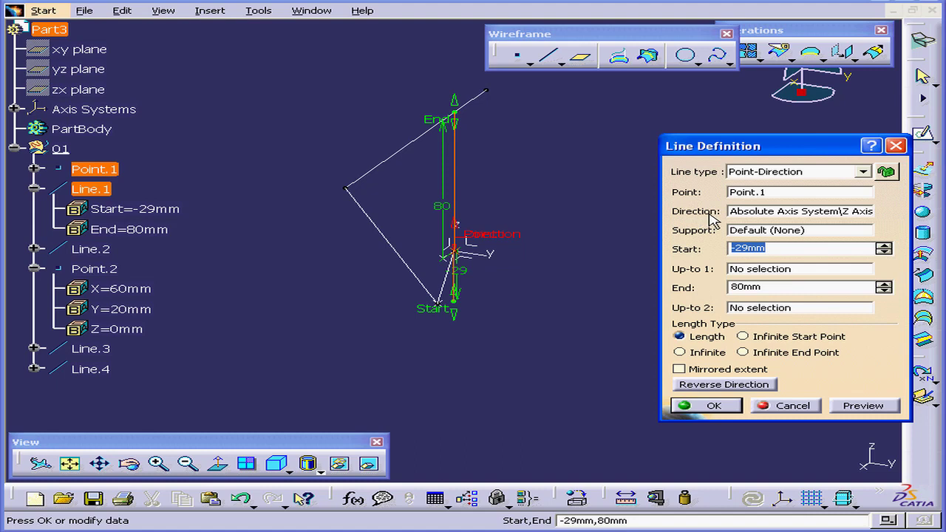
left_click(801, 407)
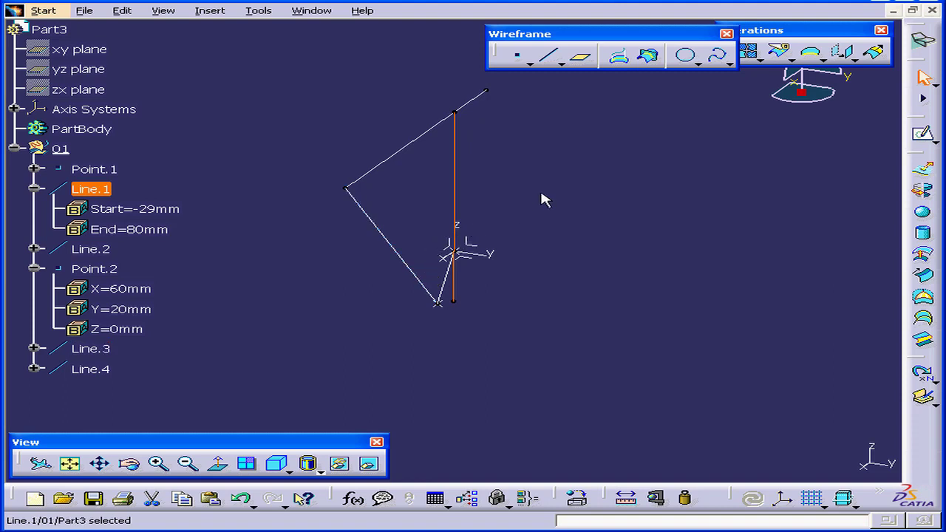
Create Plane.1 offset 20mm above the xy plane with Repeat object after OK checked
left_click(534, 147)
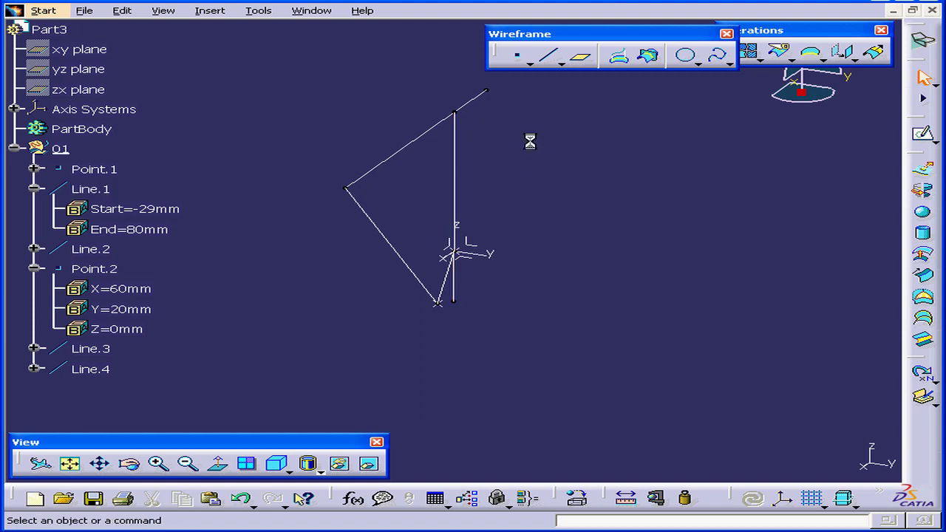
left_click(589, 62)
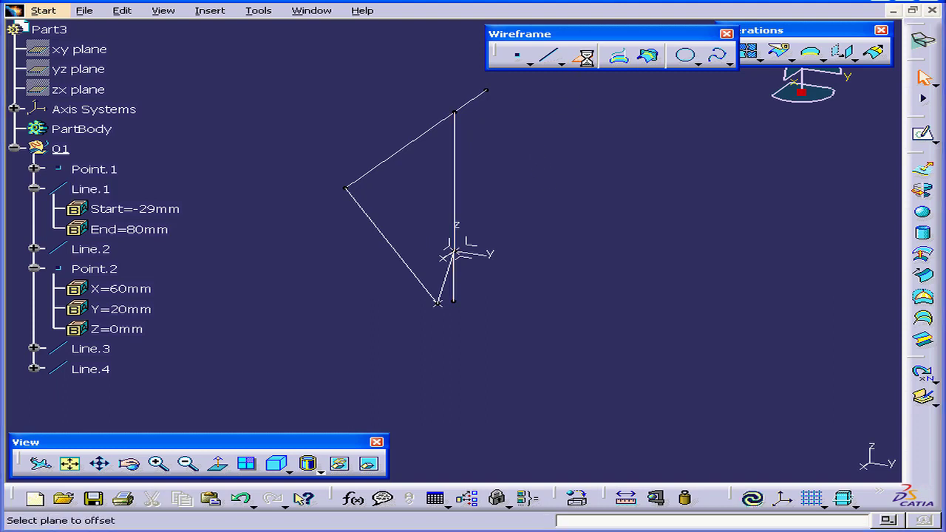
left_click_drag(805, 133, 653, 135)
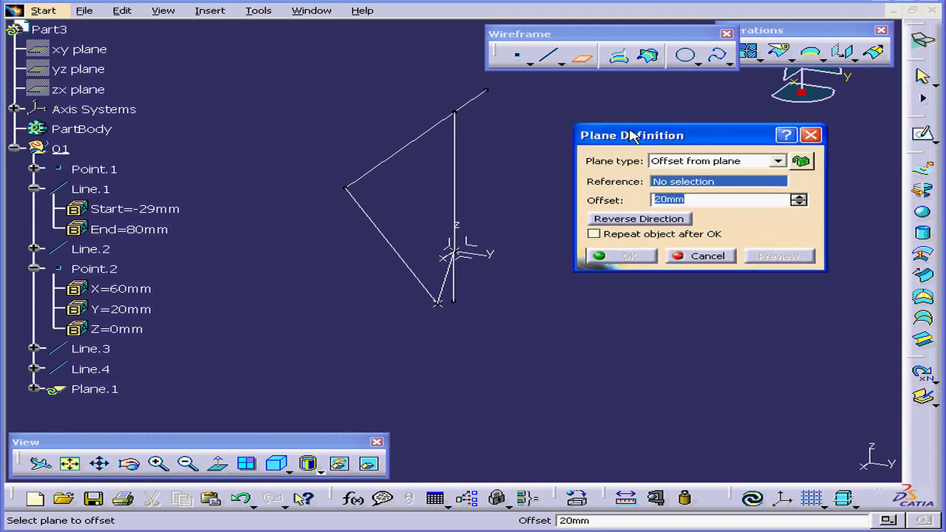
left_click(782, 163)
left_click(755, 175)
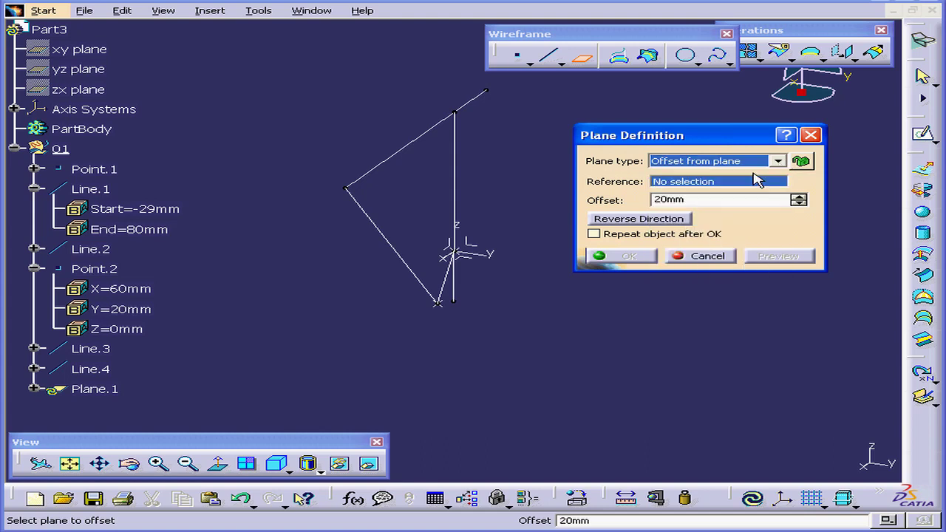
left_click(87, 49)
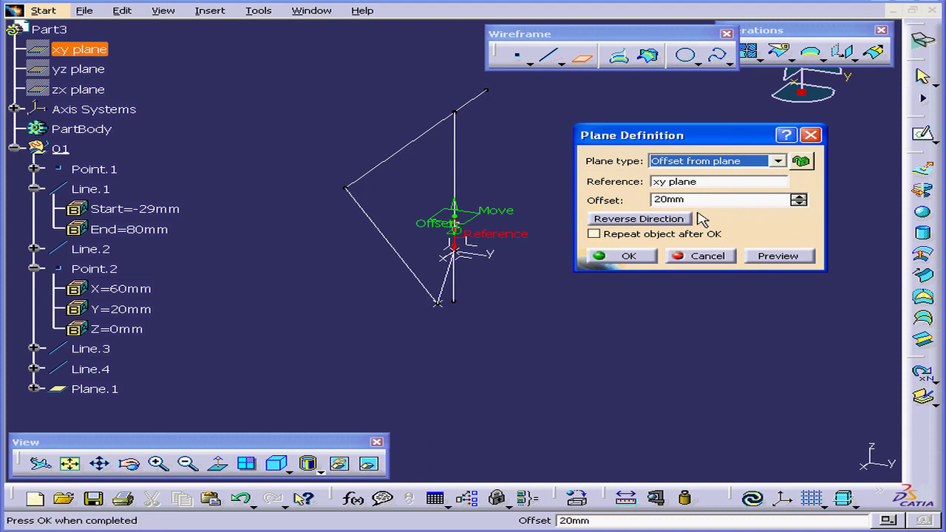
left_click(674, 219)
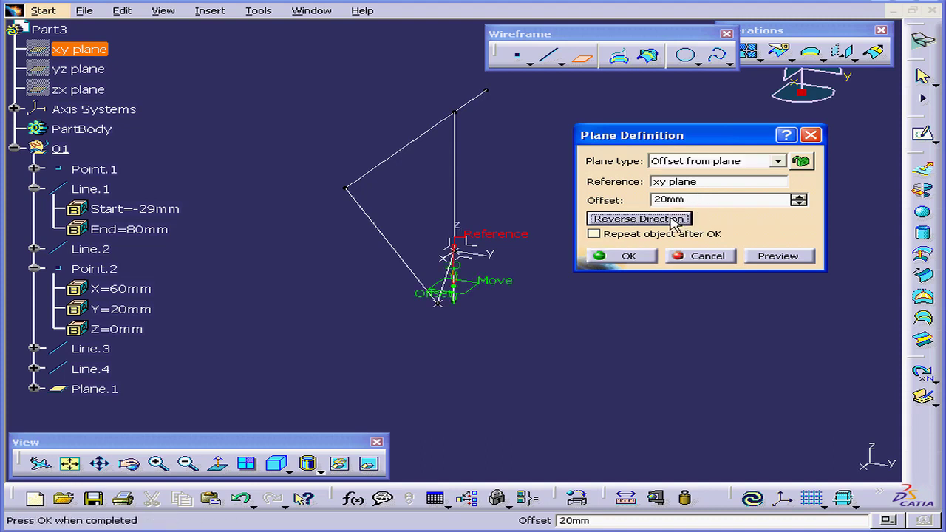
left_click(674, 220)
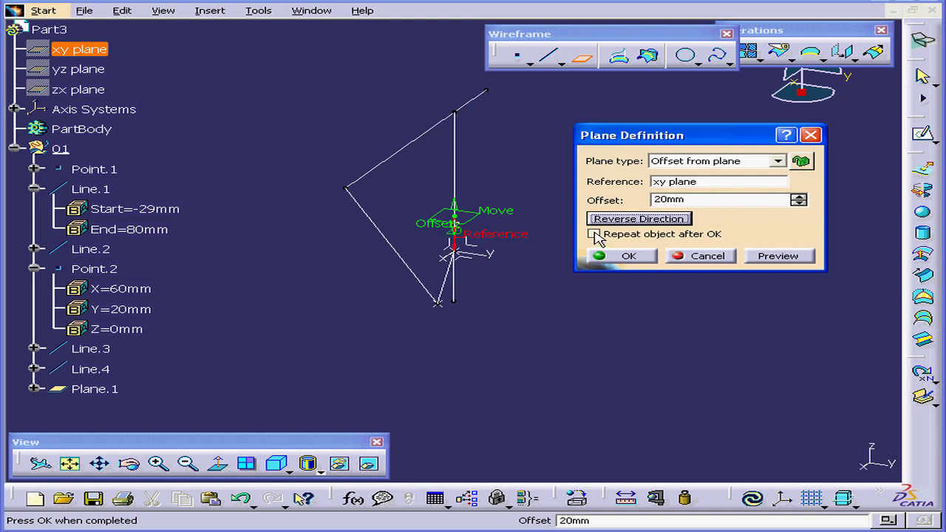
left_click(595, 233)
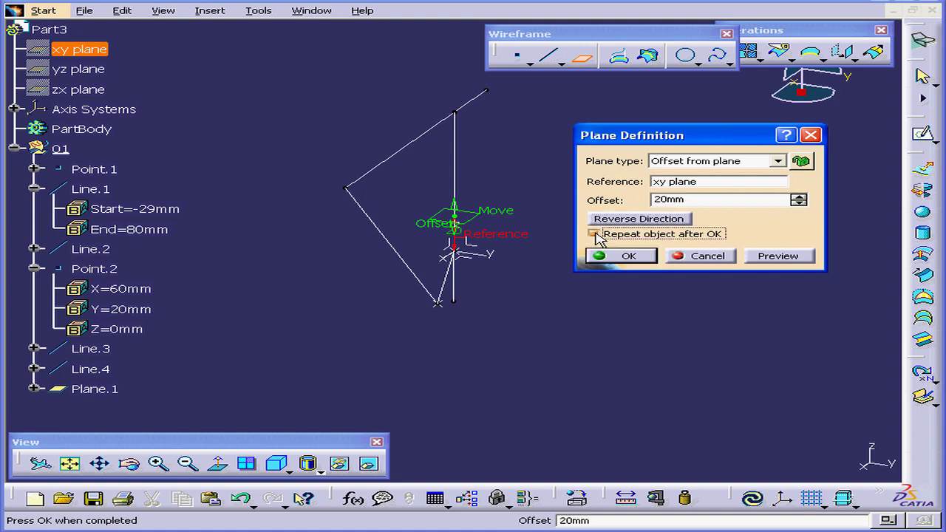
left_click(627, 256)
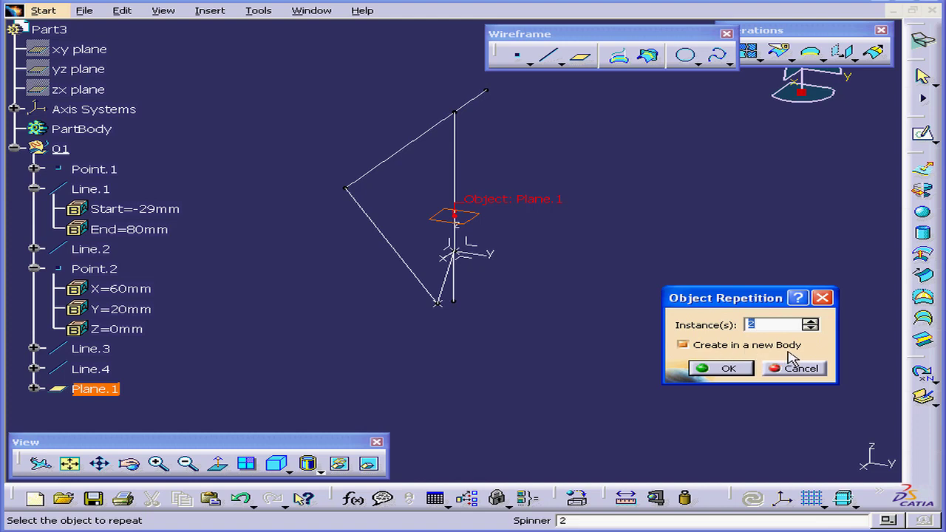
Repeat the offset plane twice, without a new body, creating Plane.2 and Plane.3
left_click(685, 347)
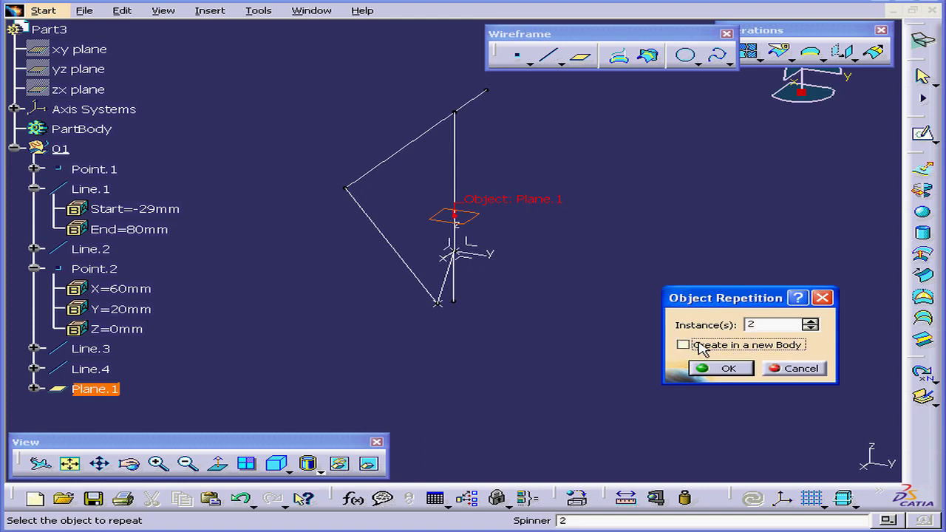
left_click(726, 368)
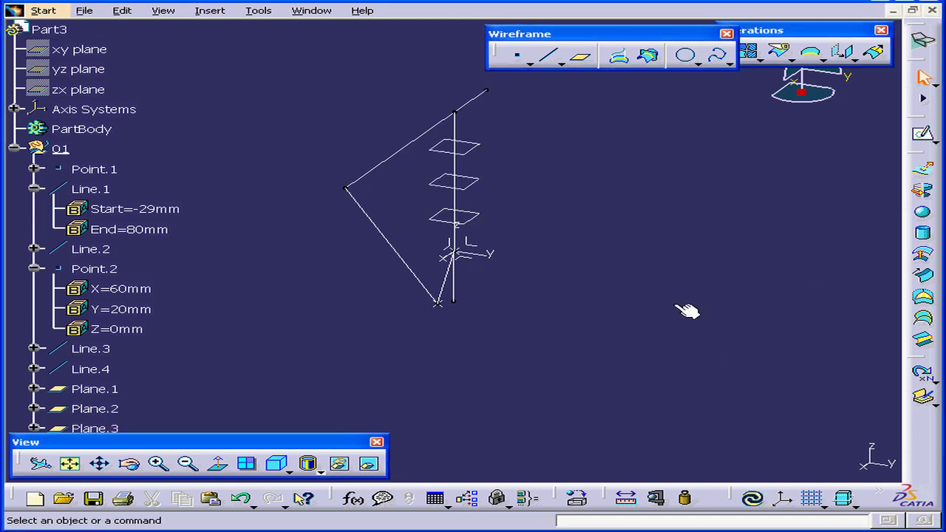
Collapse the Line.1 and Point.2 branches in the specification tree
left_click(34, 190)
left_click(35, 233)
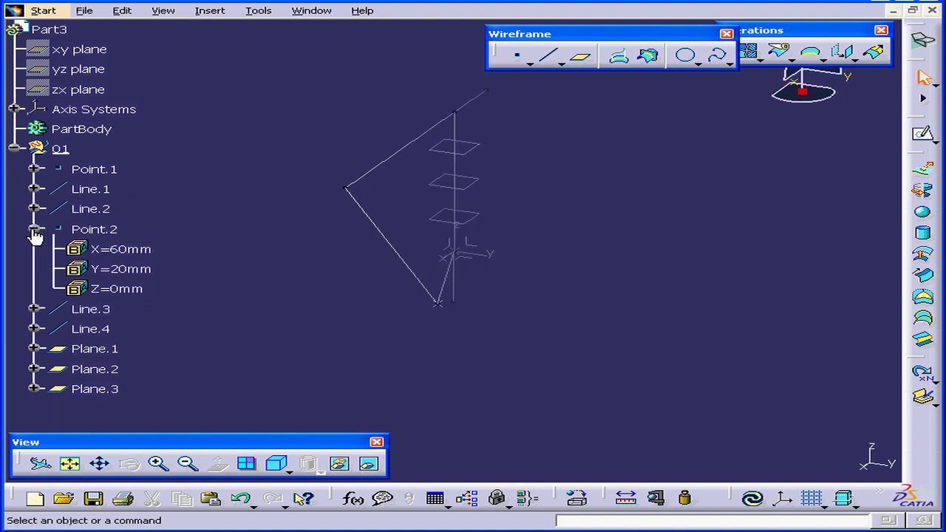
left_click(34, 230)
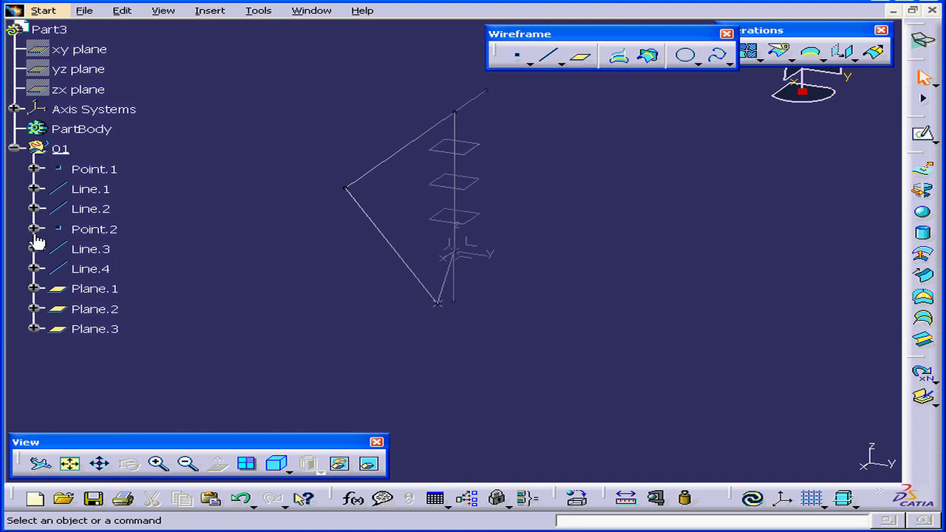
left_click(34, 233)
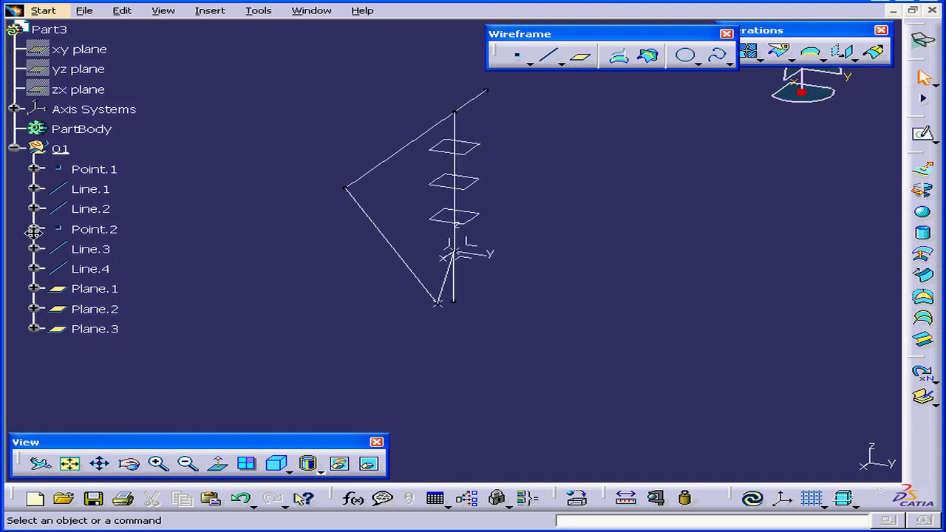
Intersect Plane.1 with Line.3 to create the point Intersect.1
left_click(651, 58)
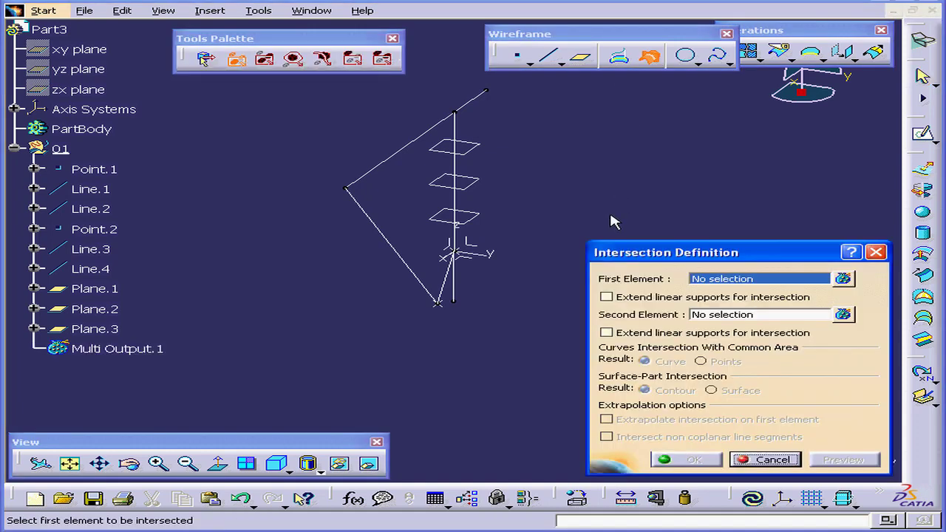
left_click(484, 220)
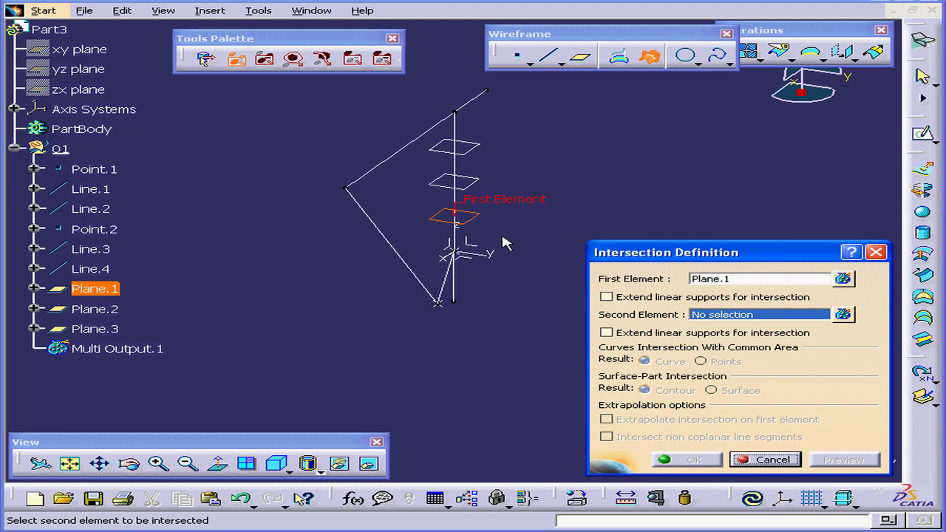
left_click(415, 275)
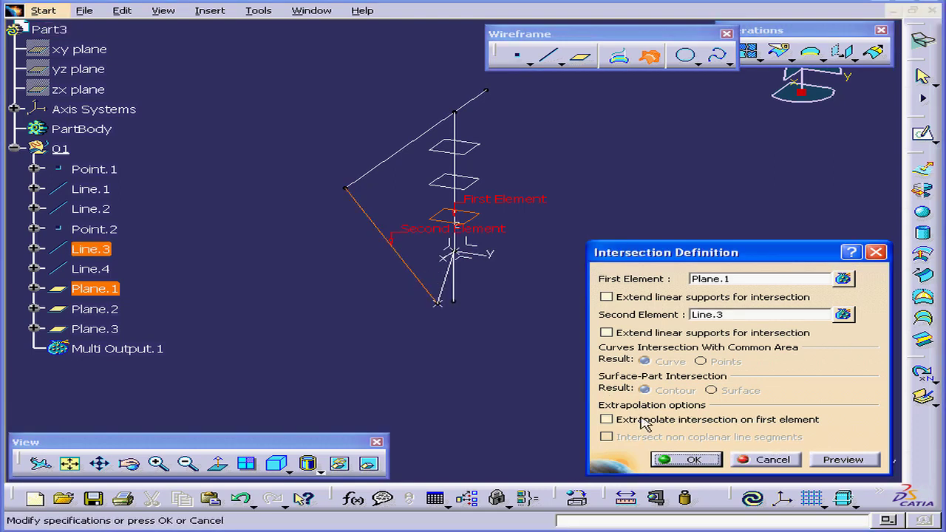
left_click(695, 461)
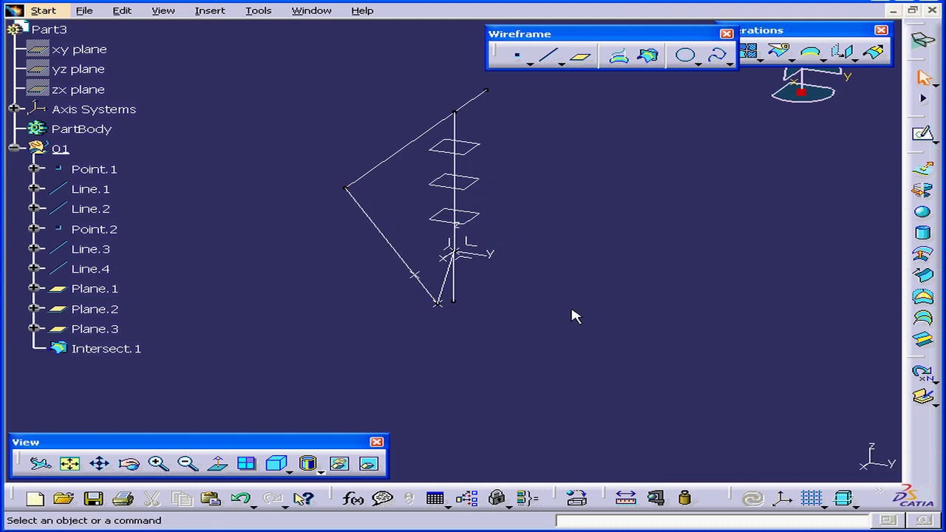
middle_click_drag(509, 270, 442, 215)
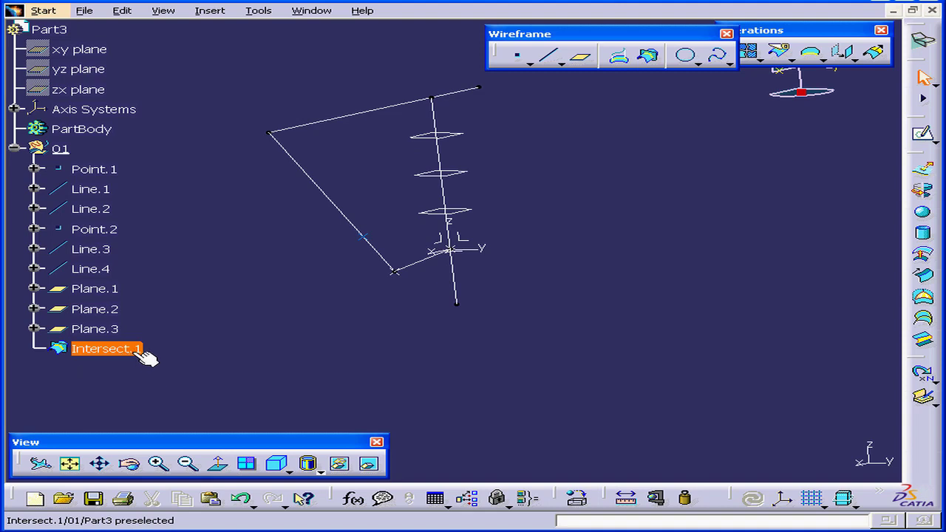
Project Intersect.1 normally onto Line.2, creating the point Project.1
left_click(616, 64)
left_click_drag(716, 333, 698, 215)
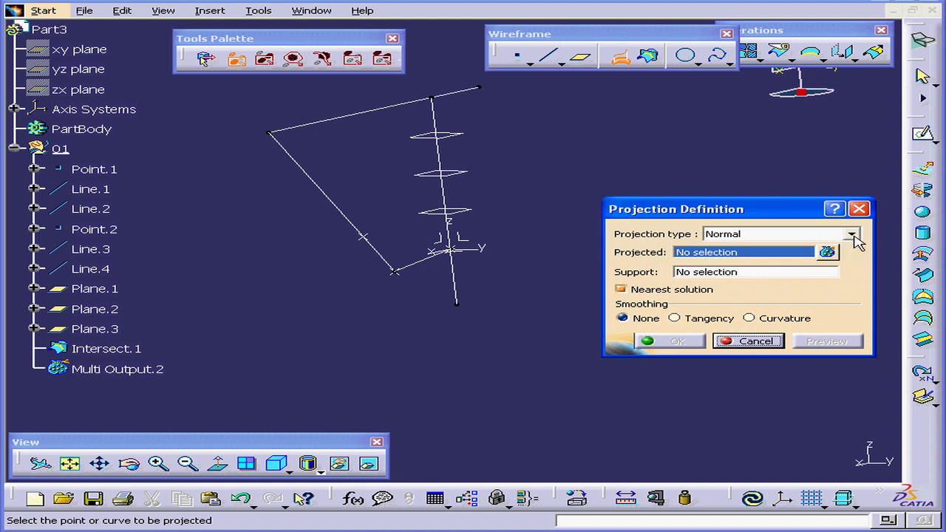
left_click(853, 236)
left_click(775, 247)
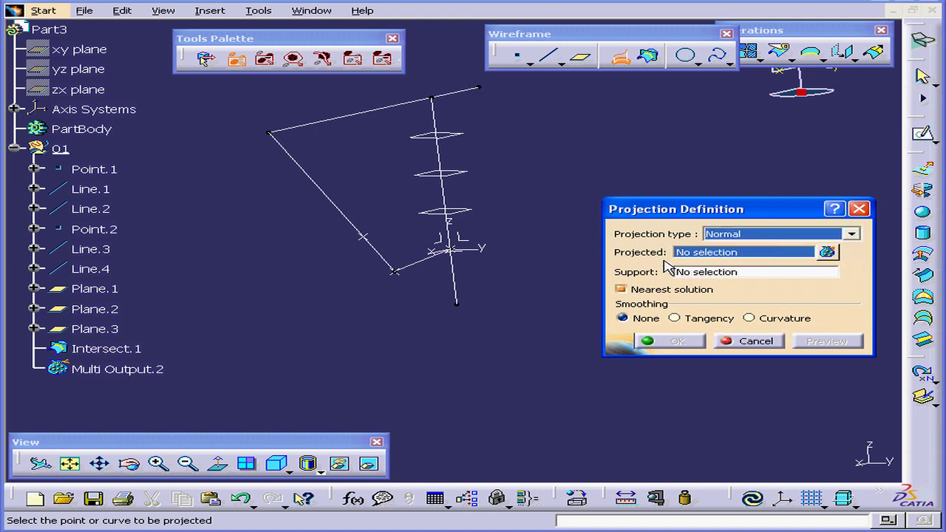
left_click(364, 237)
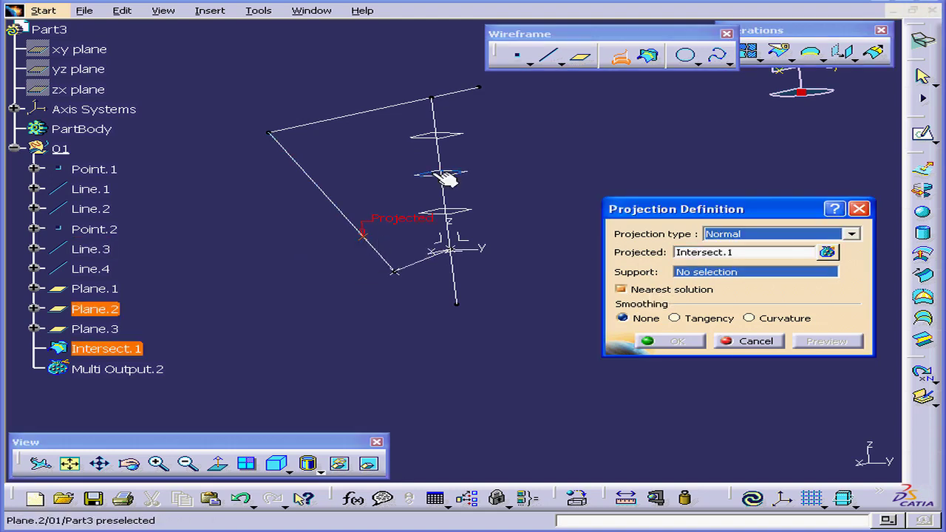
left_click(364, 114)
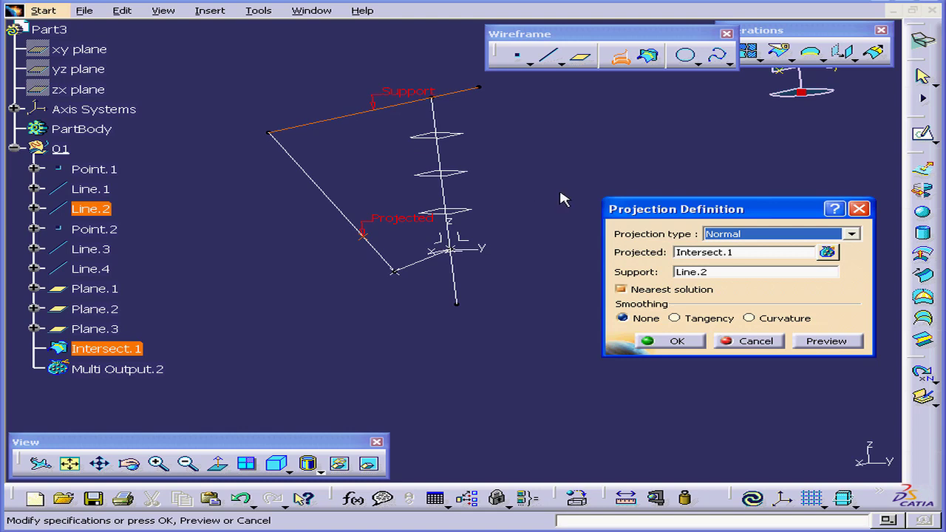
left_click(832, 344)
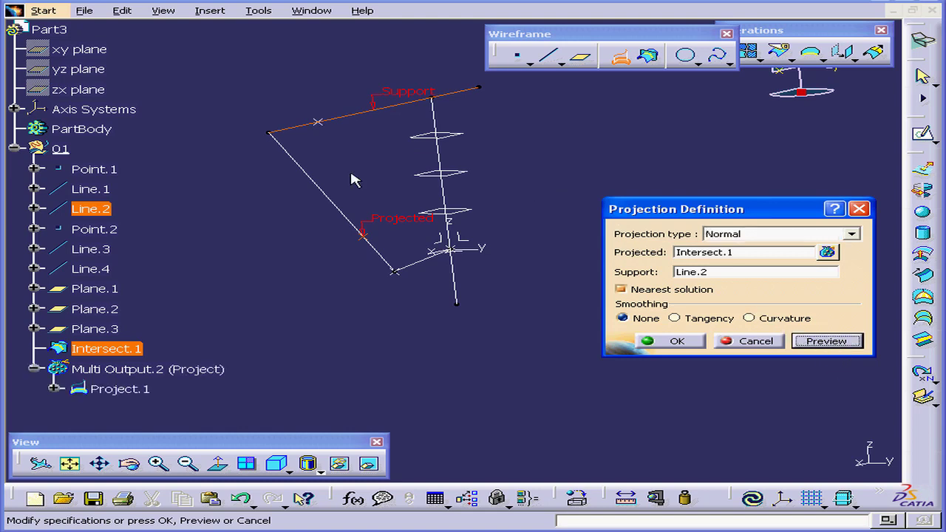
left_click(682, 344)
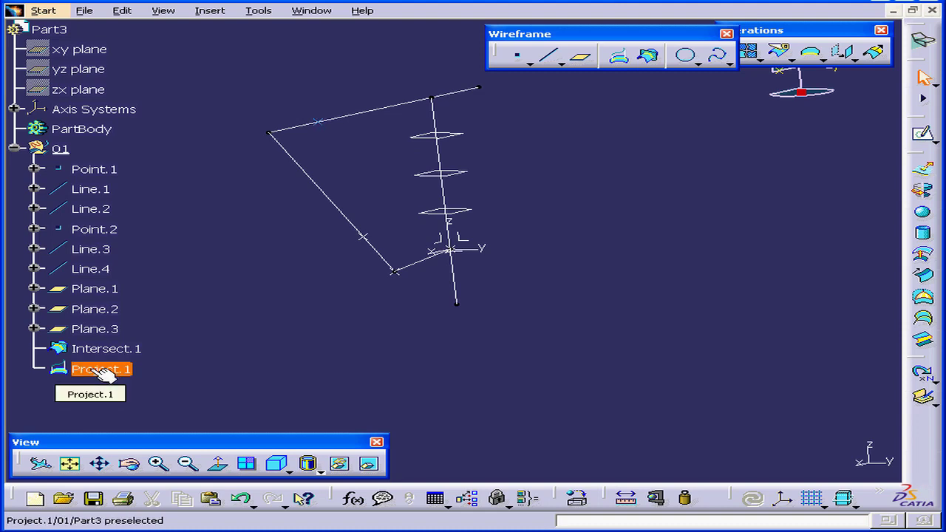
Create Line.5 as a point-to-point line from Intersect.1 to Project.1
left_click(551, 57)
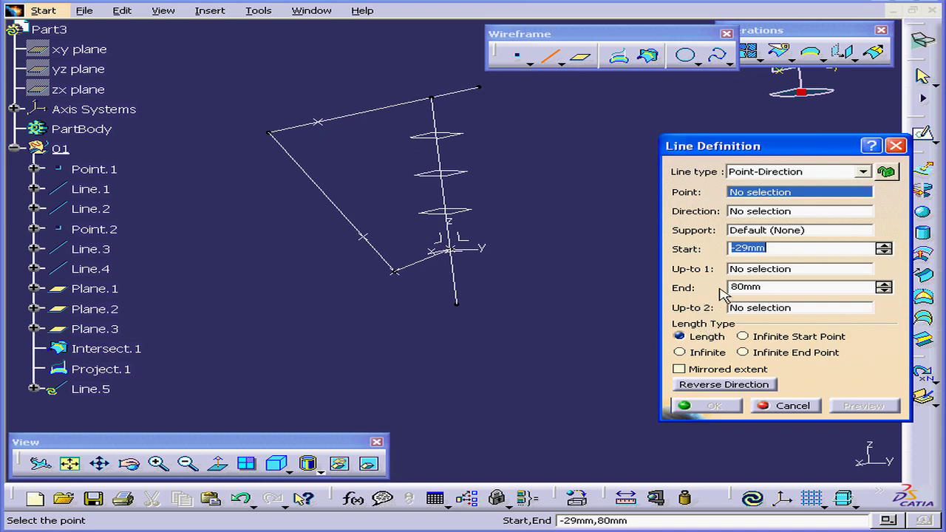
left_click(864, 172)
left_click(855, 185)
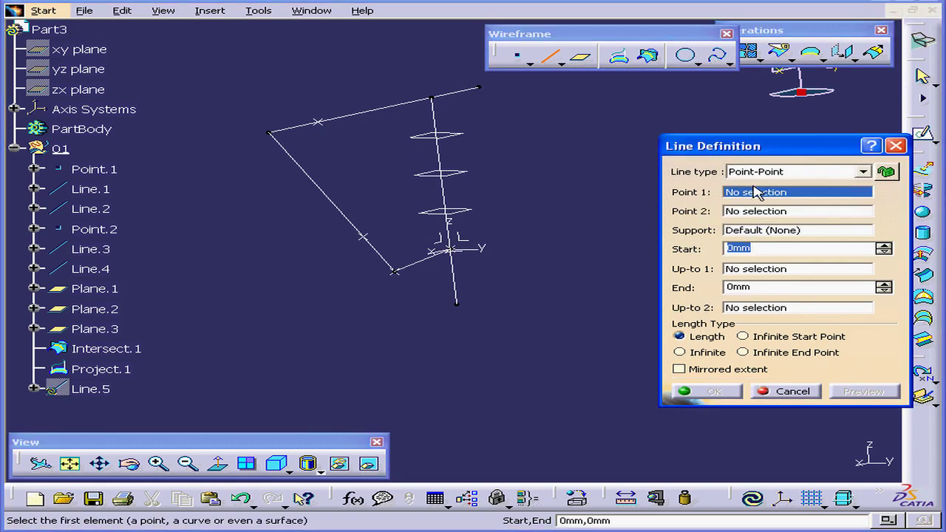
left_click(377, 243)
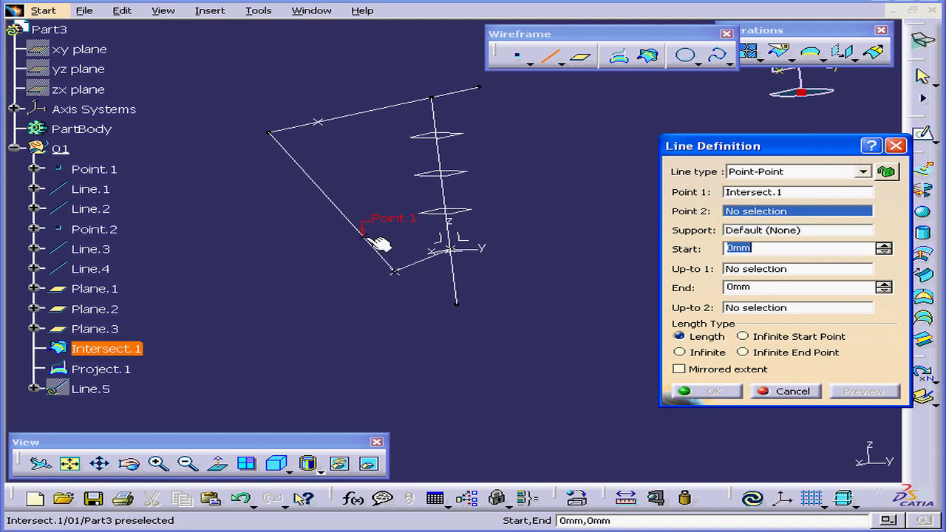
left_click(318, 122)
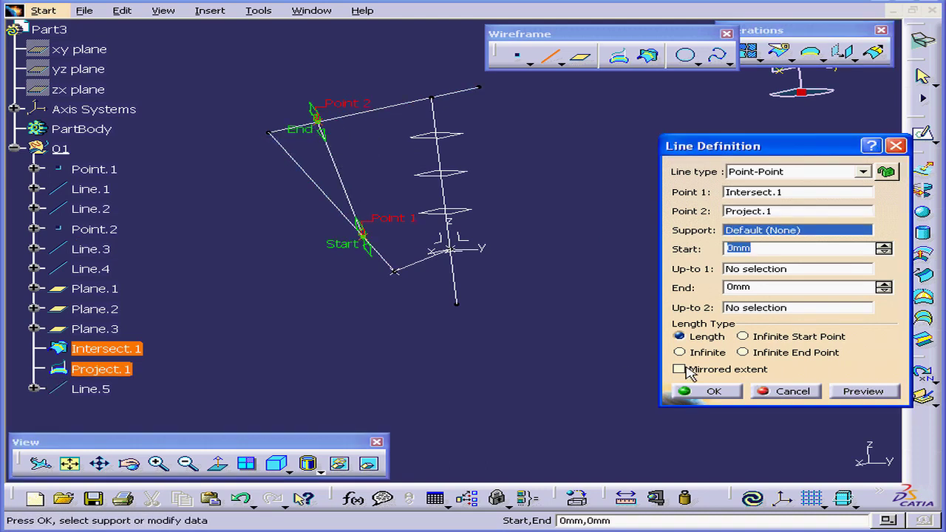
left_click(714, 392)
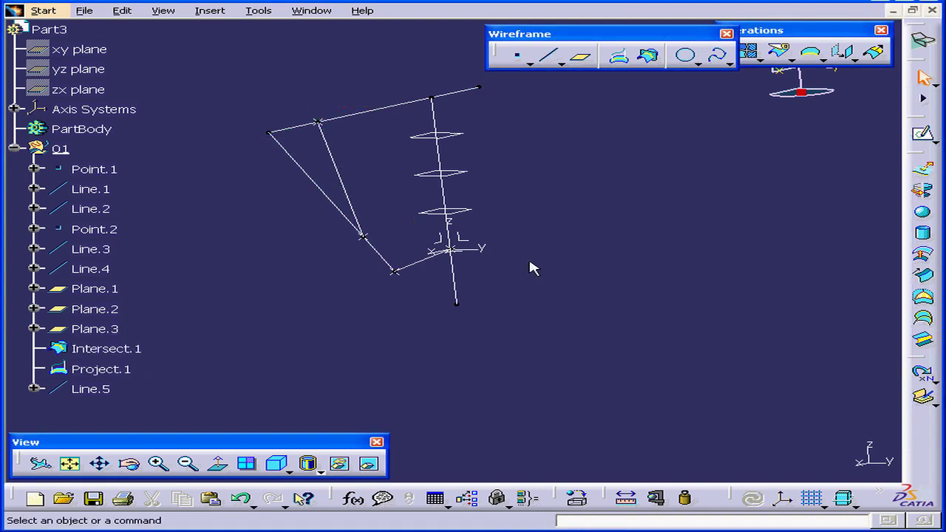
left_click(314, 318)
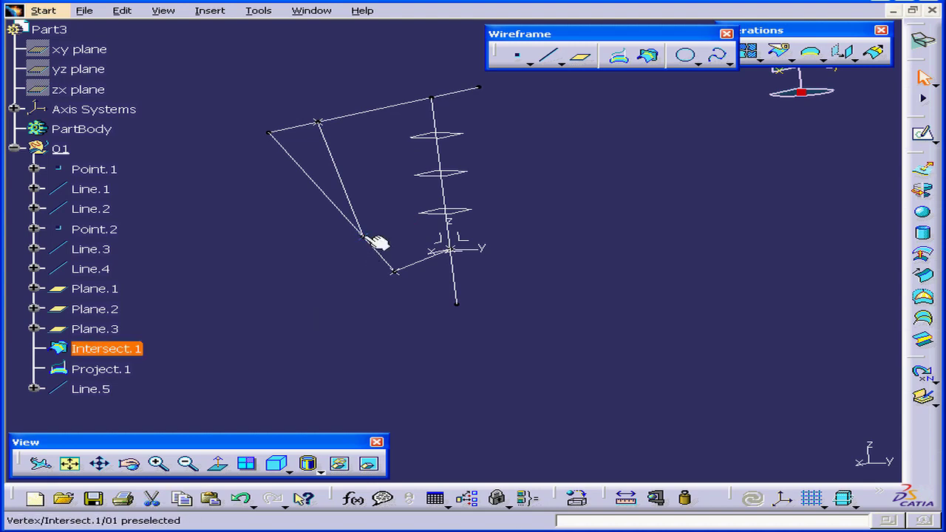
Edit Plane.1's definition so its offset from the xy plane is 15mm
double_click(84, 296)
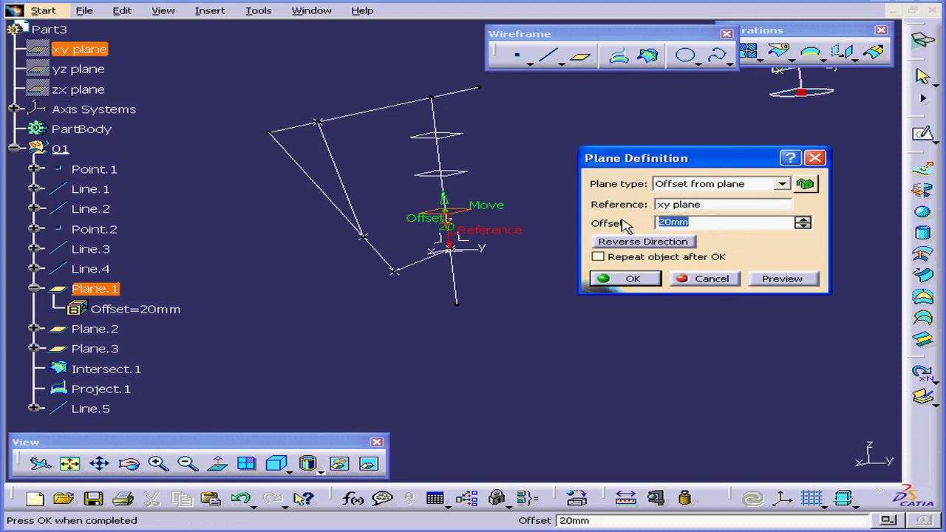
type("15")
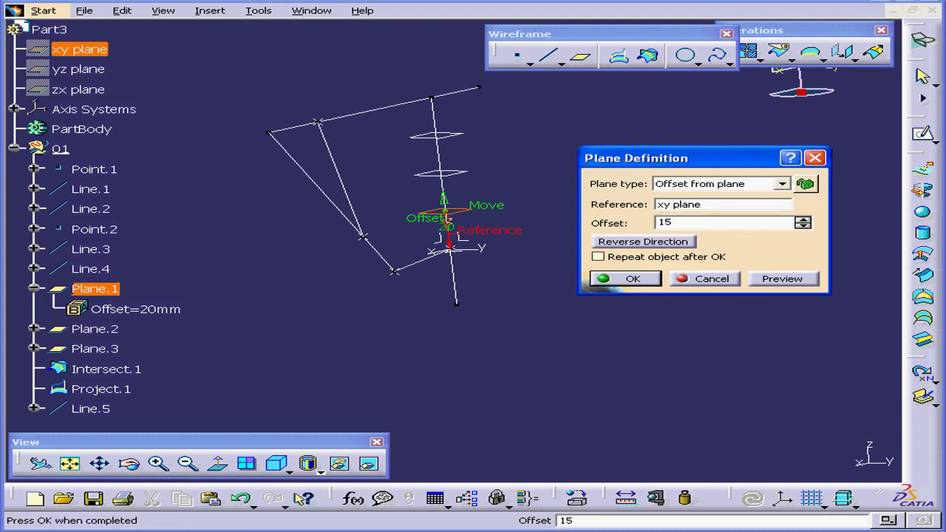
key("Tab")
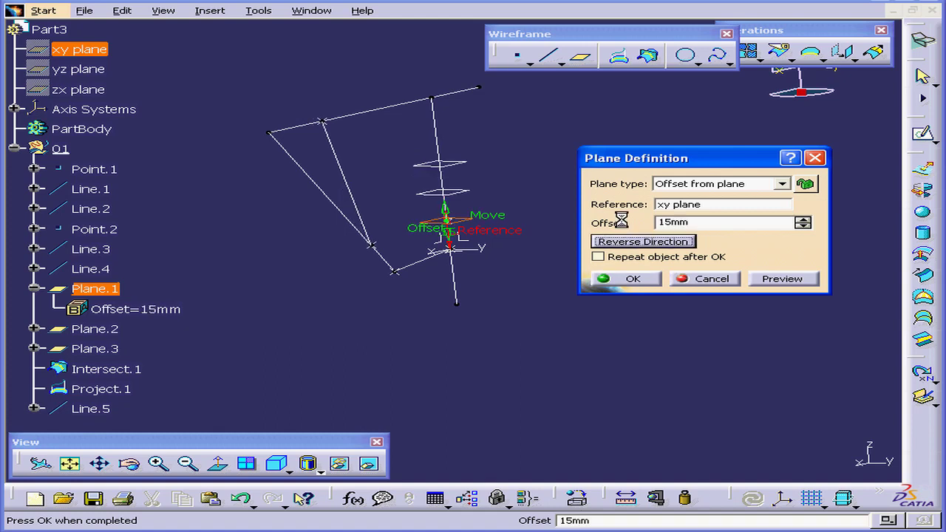
left_click(642, 279)
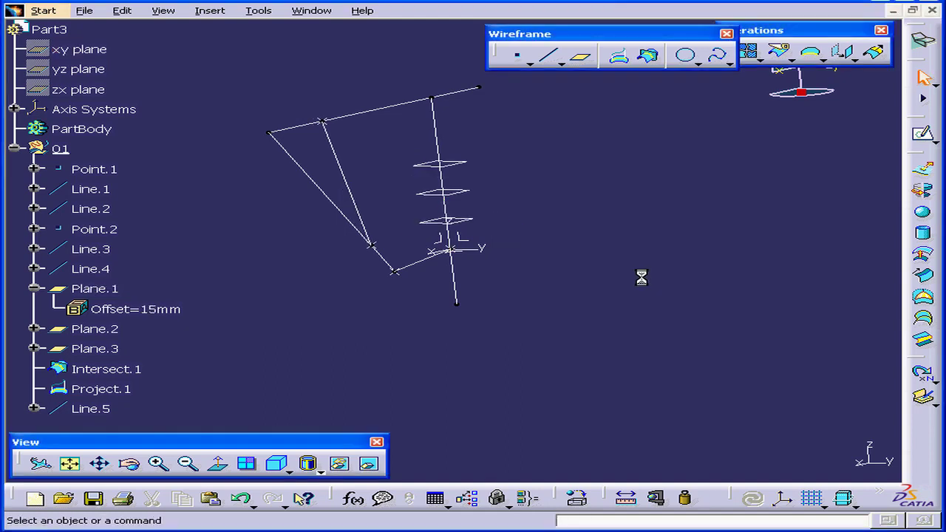
Change Plane.1's Offset parameter from 15mm back to 20mm
double_click(119, 310)
left_click_drag(302, 320, 585, 315)
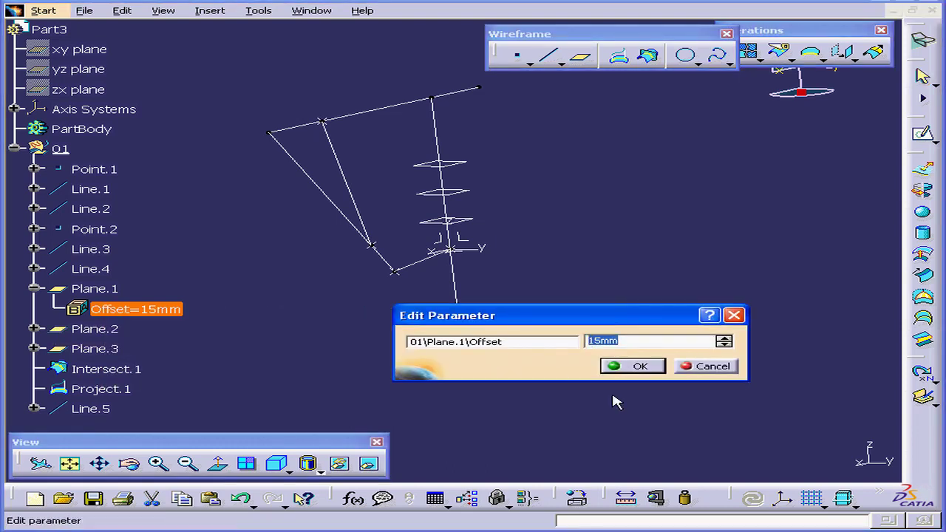
type("2")
key("Return")
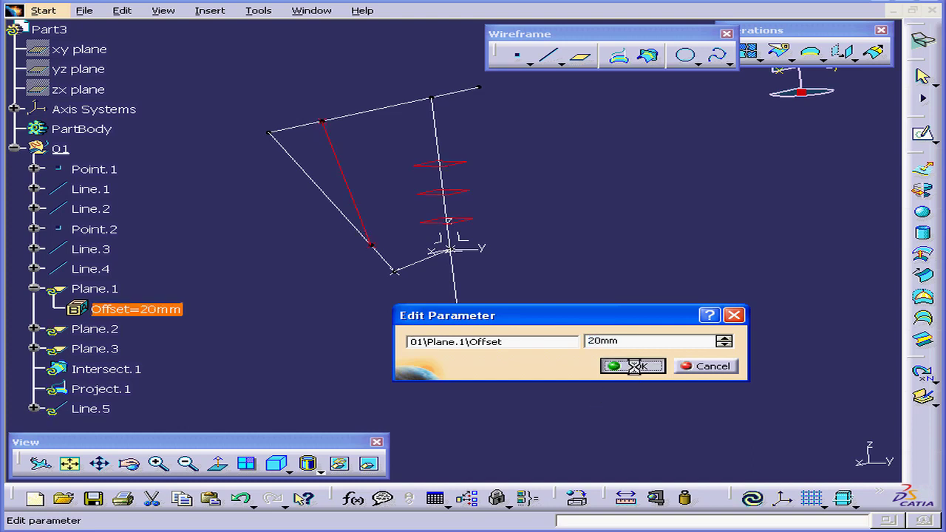
left_click(635, 368)
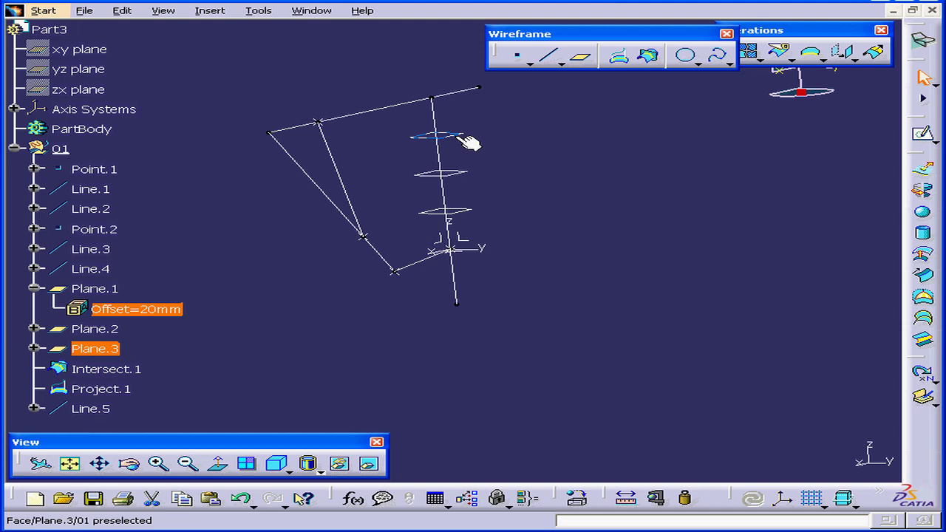
Collapse Plane.1, expand Plane.3 and open its 60mm Offset parameter for editing
left_click(35, 289)
left_click(35, 329)
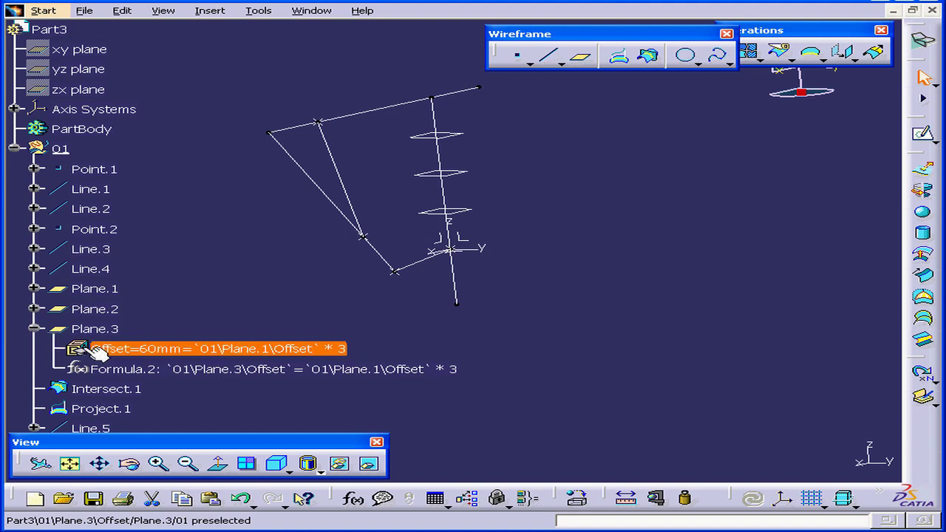
double_click(229, 350)
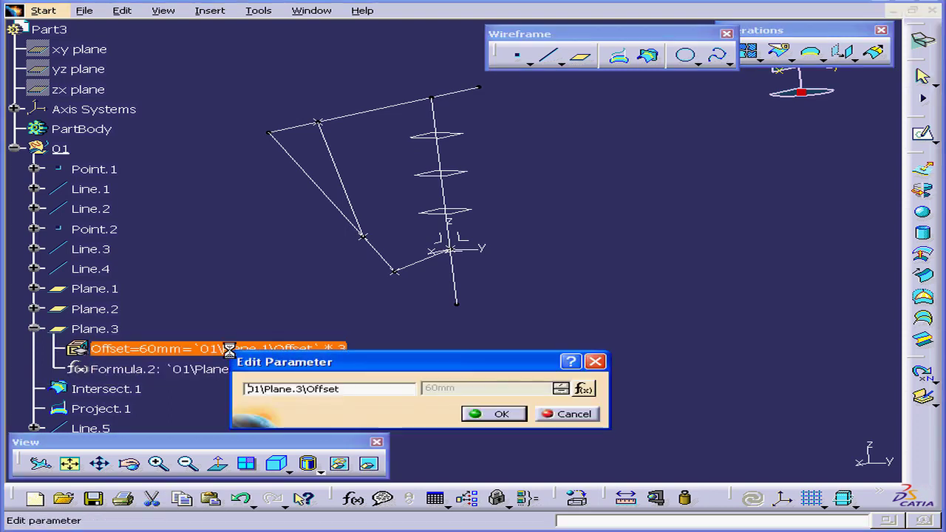
left_click_drag(378, 377, 489, 311)
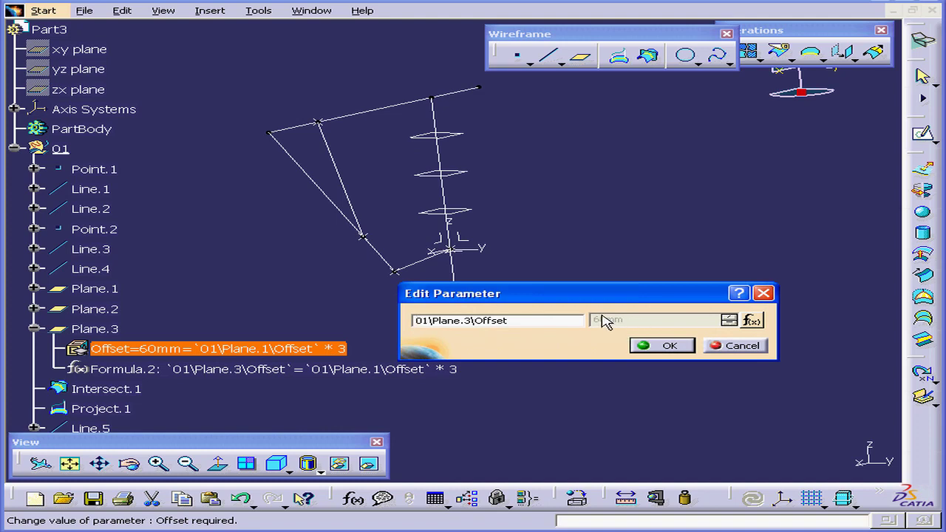
Change Formula.2's multiplier from 3 to 4, making Plane.3's offset 80mm
left_click(755, 324)
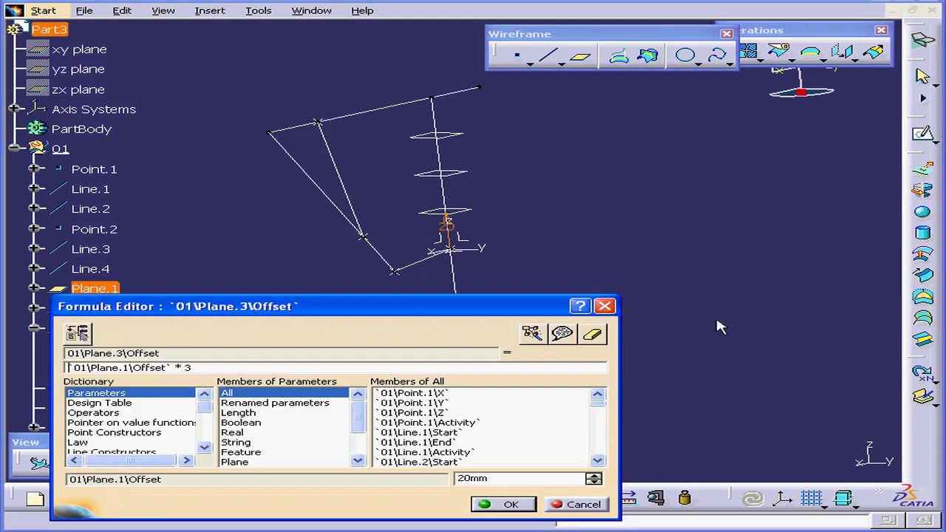
left_click_drag(503, 316, 675, 253)
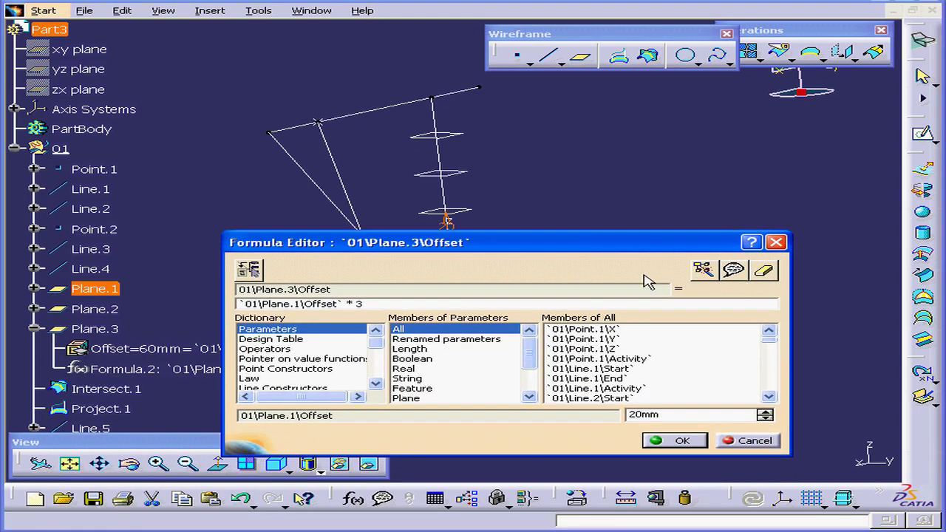
double_click(357, 304)
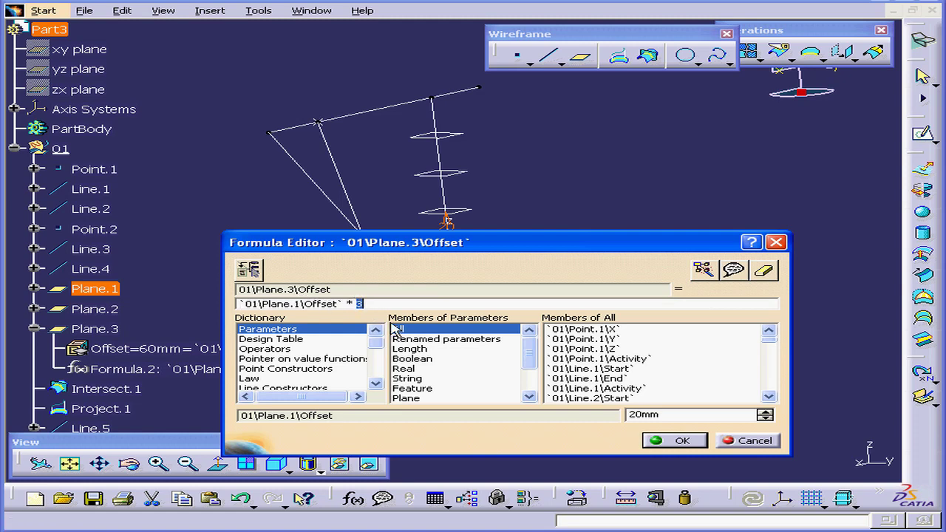
type("4")
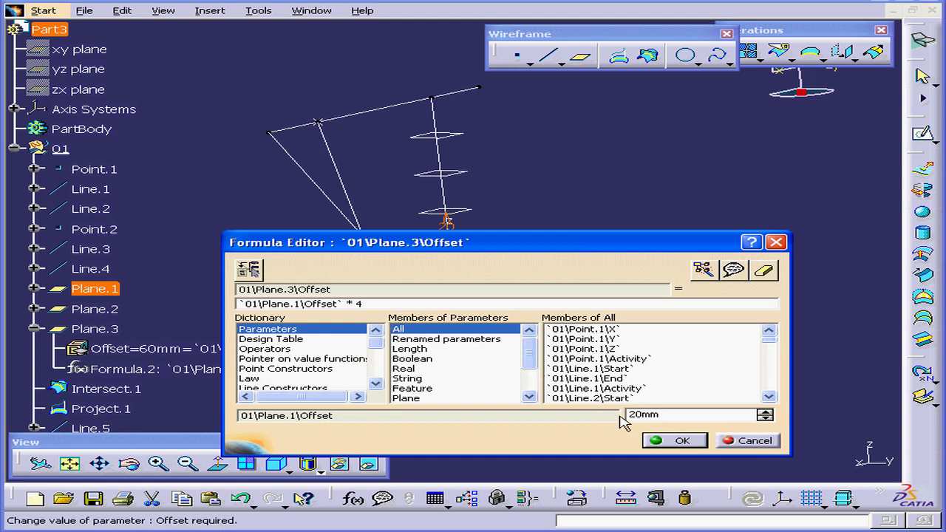
left_click(680, 443)
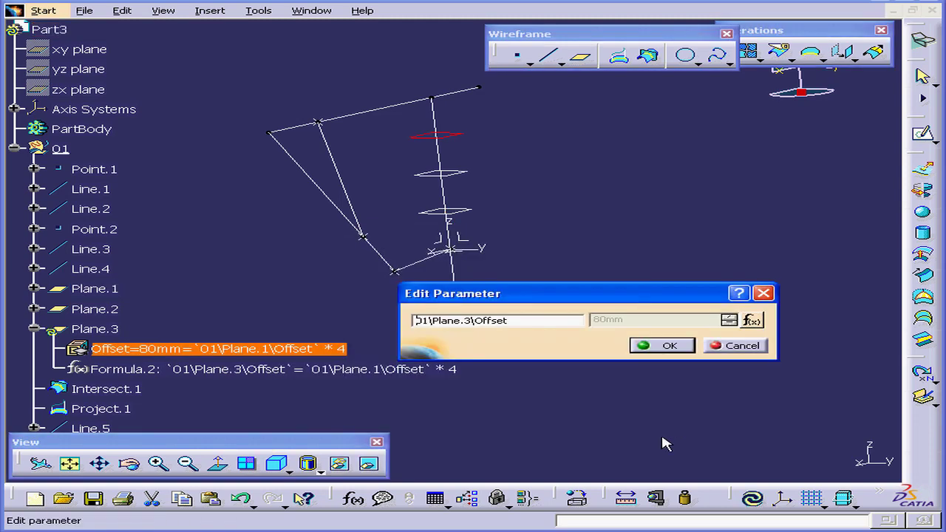
left_click(667, 345)
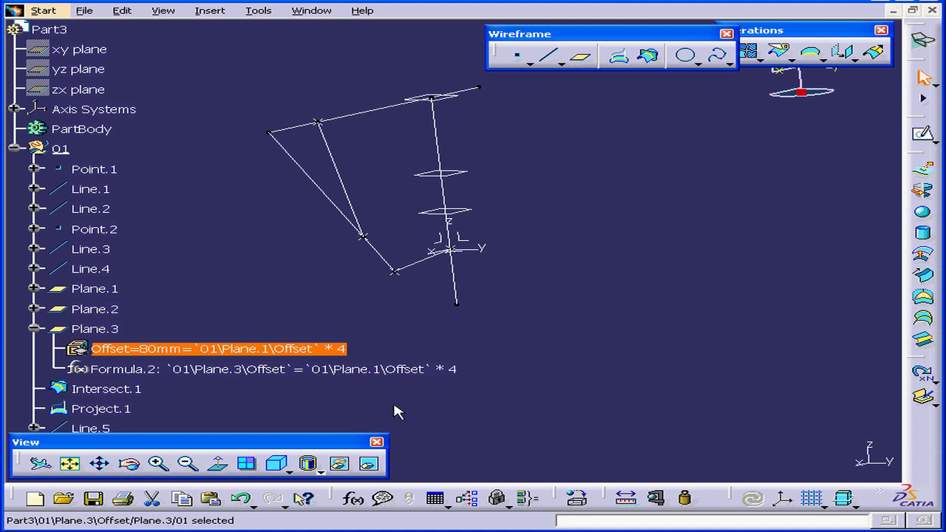
Edit Formula.2's multiplier from 4 back to 3, restoring Plane.3 to 60mm
double_click(292, 373)
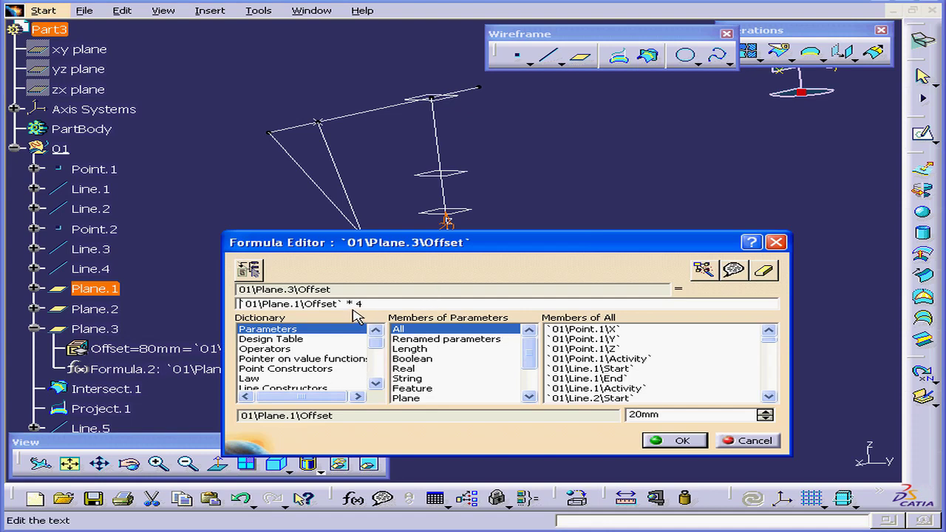
left_click_drag(356, 303, 368, 301)
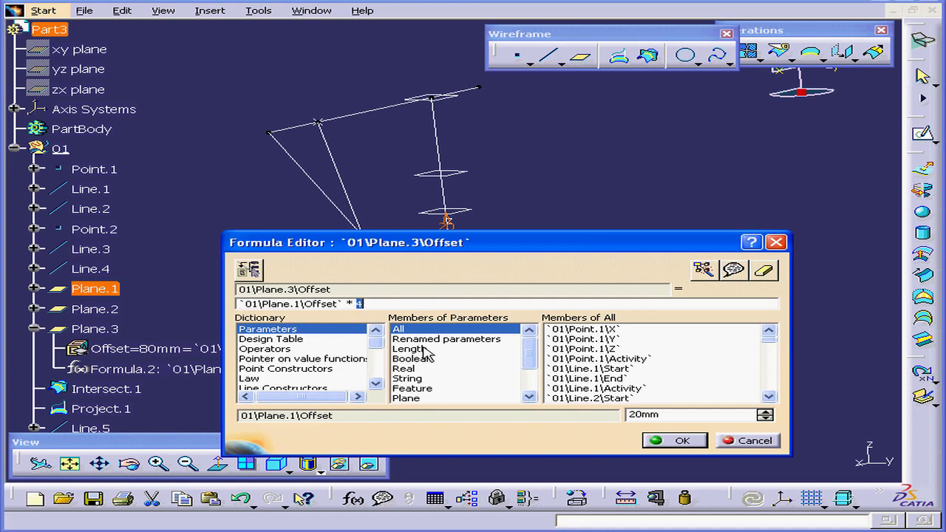
type("3")
left_click(676, 440)
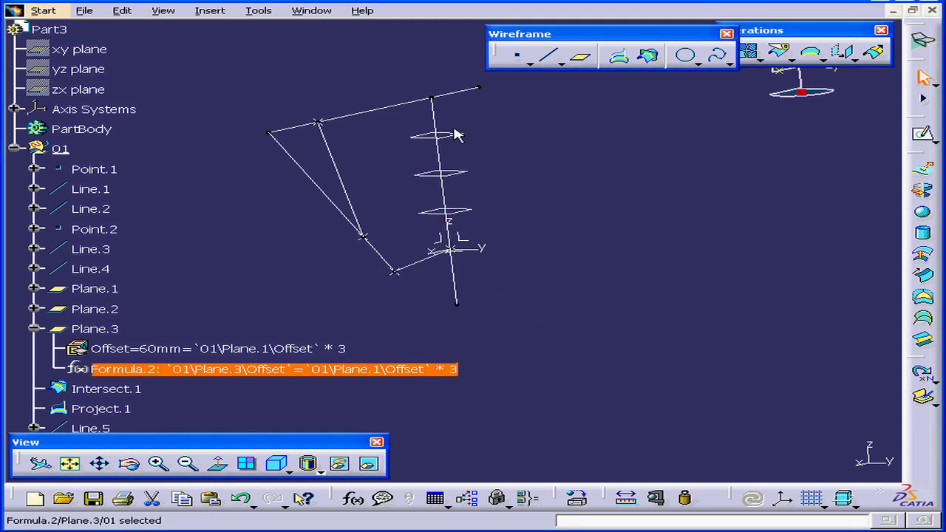